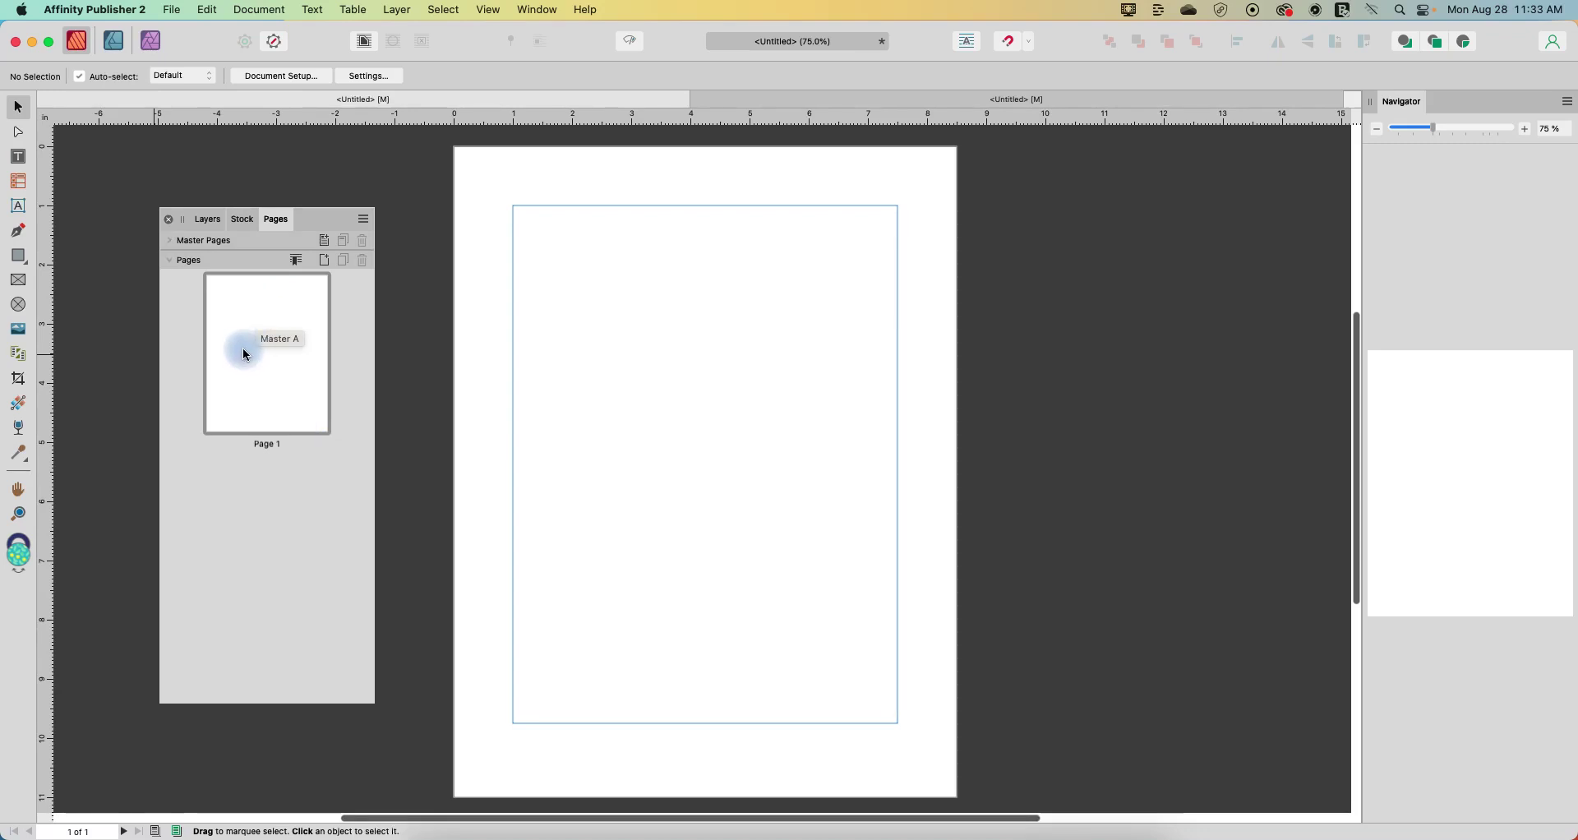
# Insert 4 new Master A pages after Page 1, giving the document five pages.
pyautogui.click(200, 266)
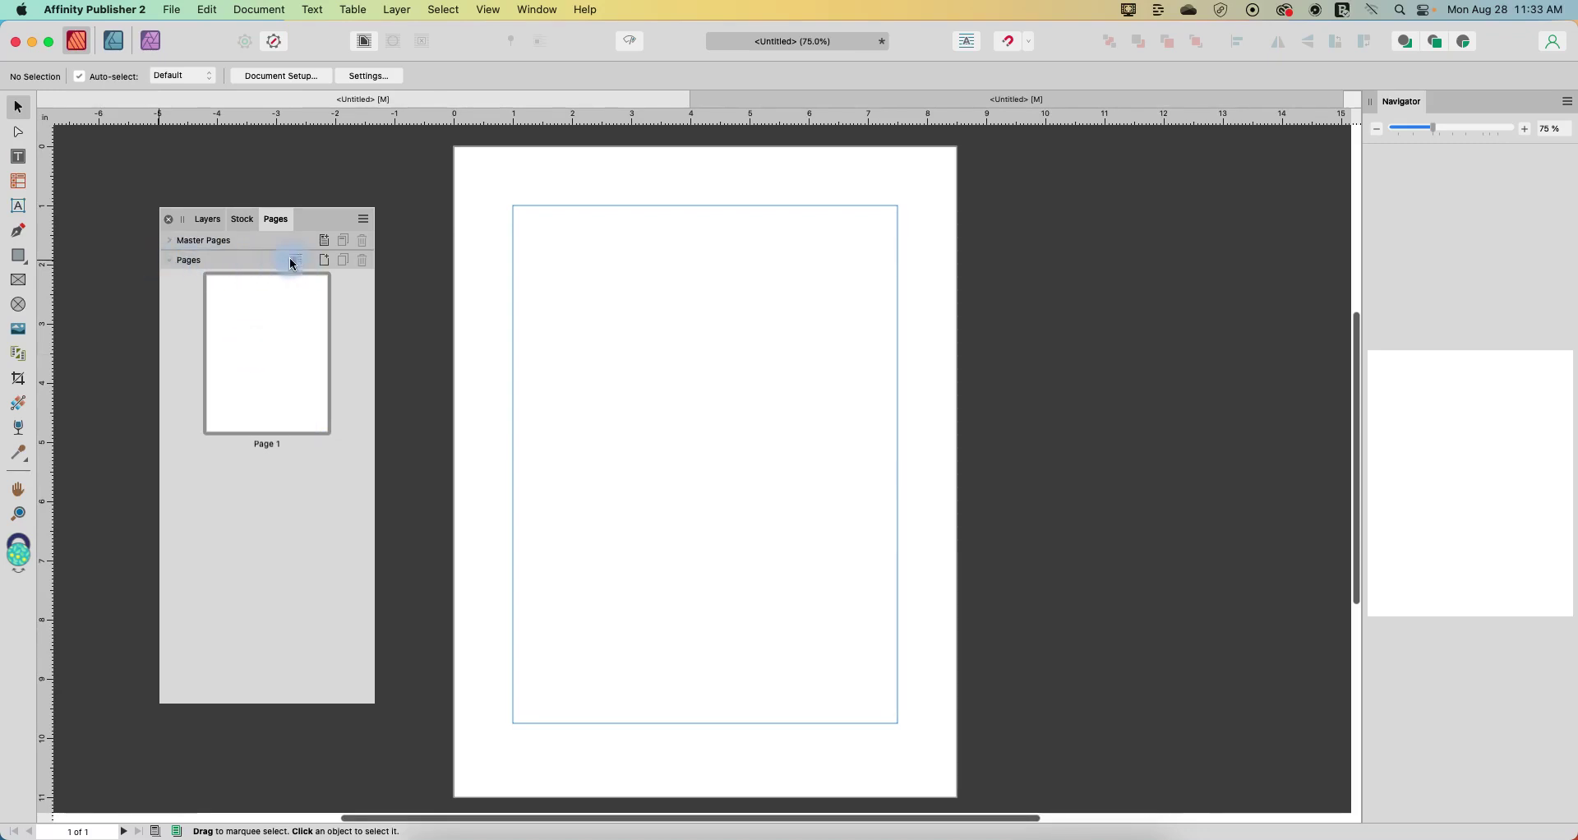
pyautogui.click(325, 261)
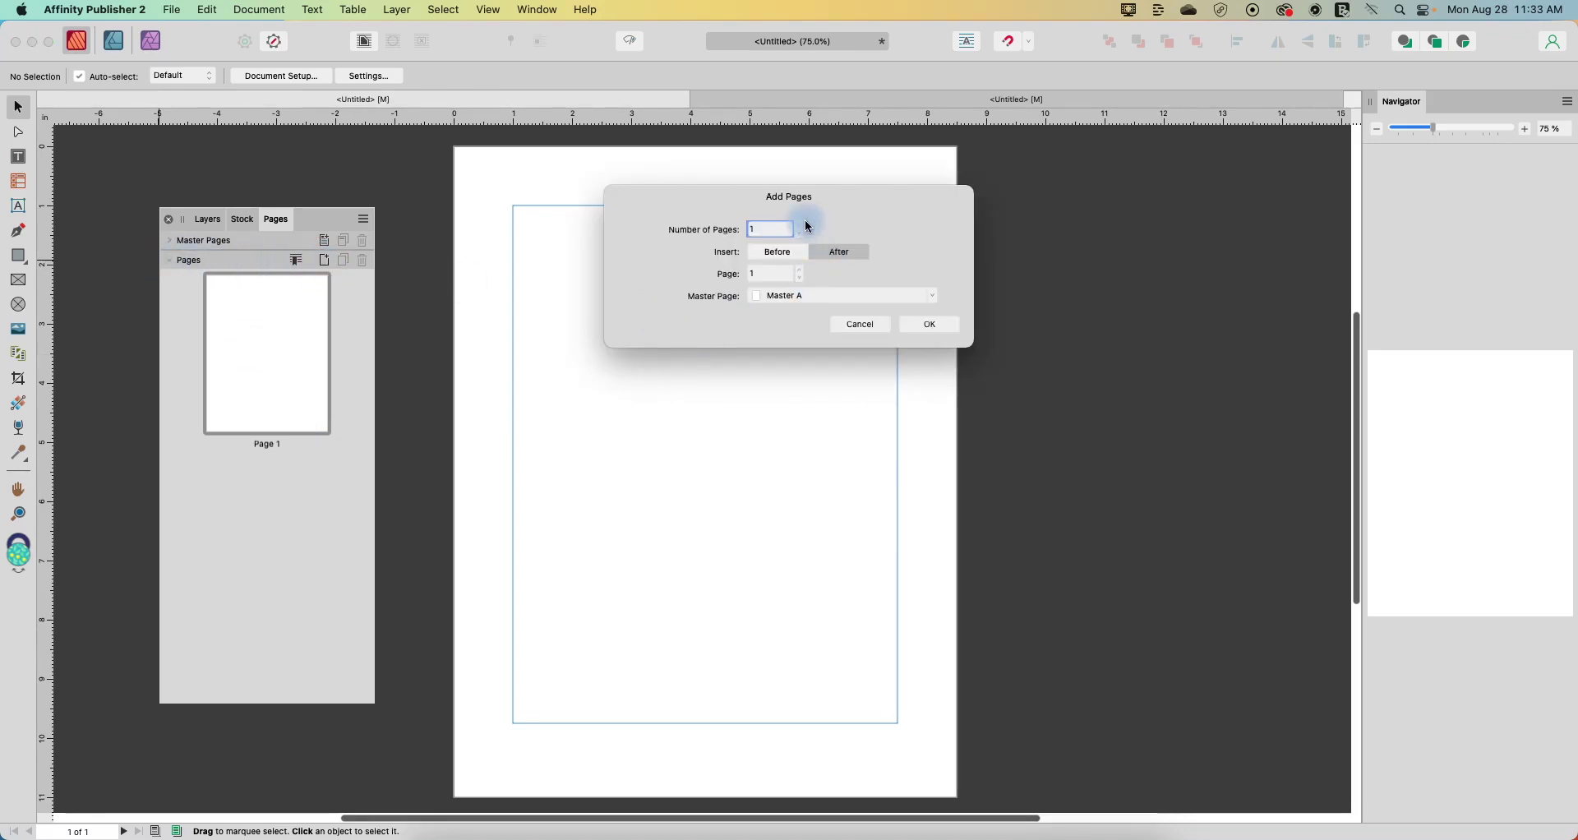
pyautogui.click(801, 226)
pyautogui.click(802, 226)
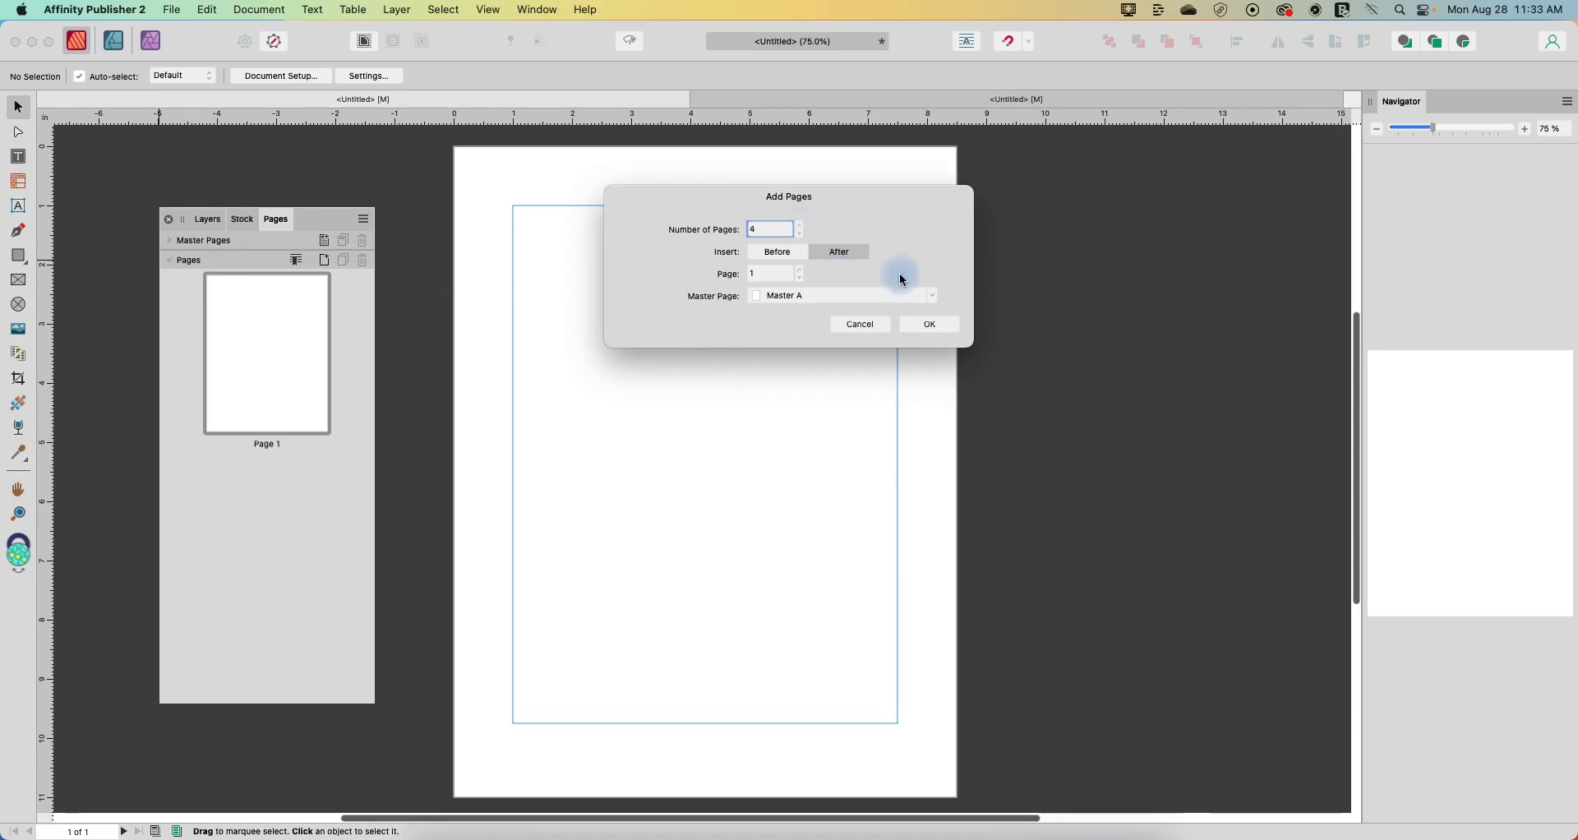
pyautogui.click(919, 329)
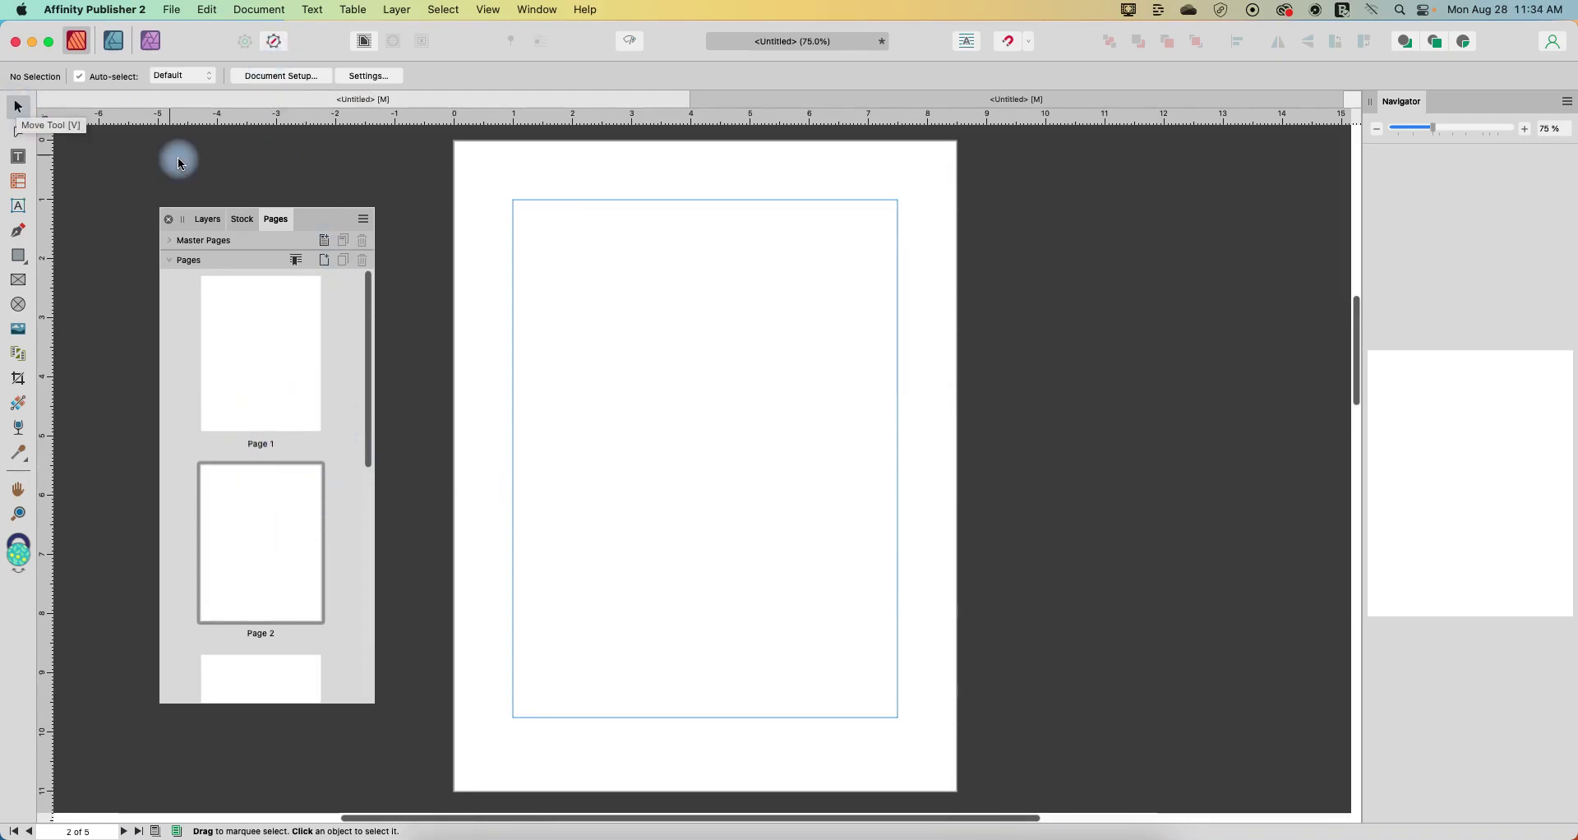
# In Document Setup, limit the change to Pages 2 and 4 and switch them to landscape 11 × 8.5 in.
pyautogui.click(284, 78)
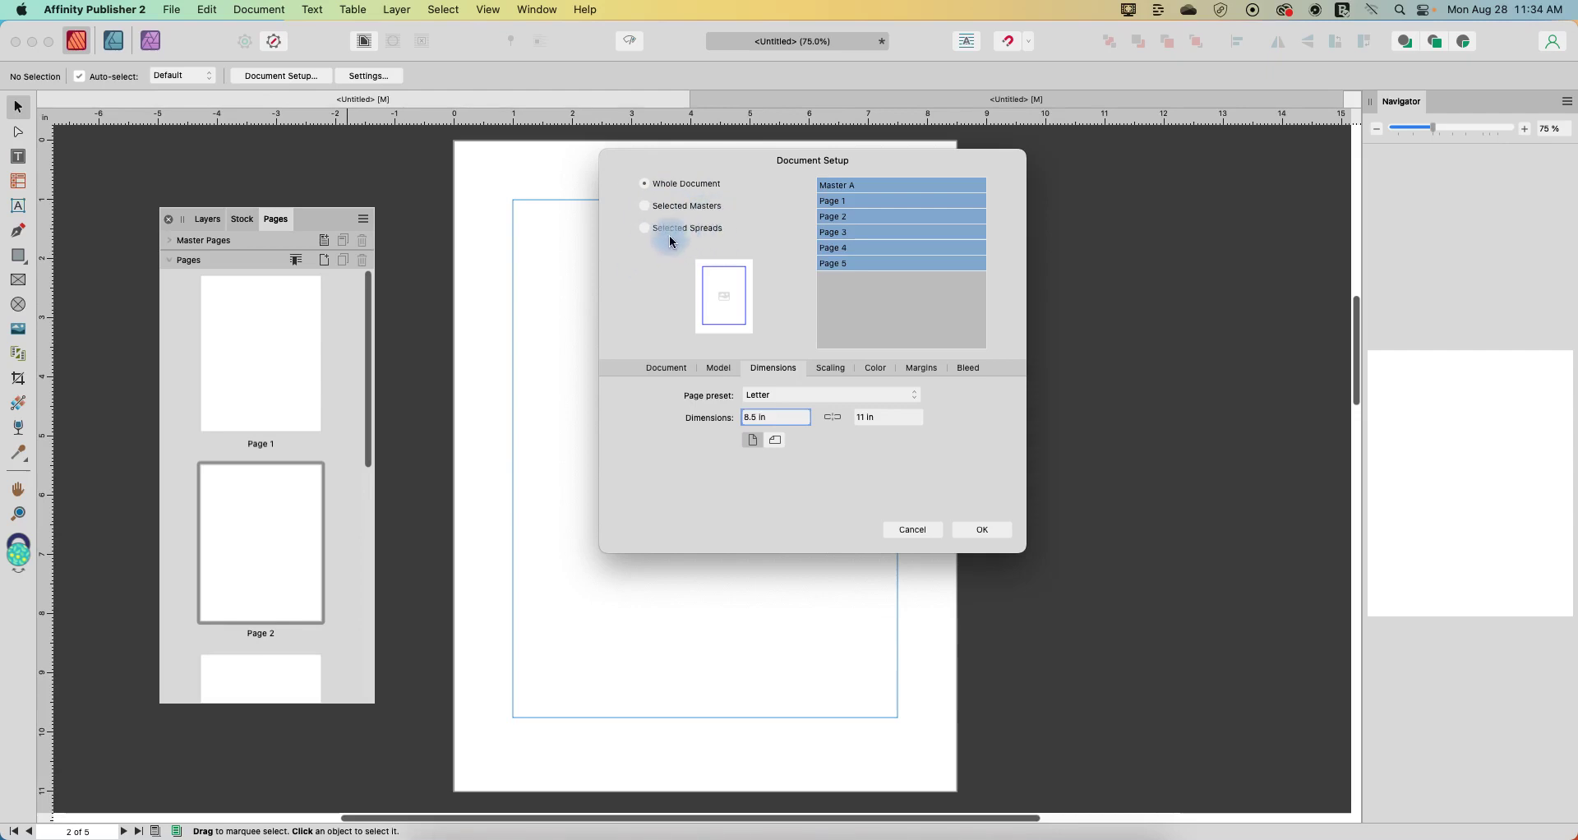
pyautogui.click(646, 230)
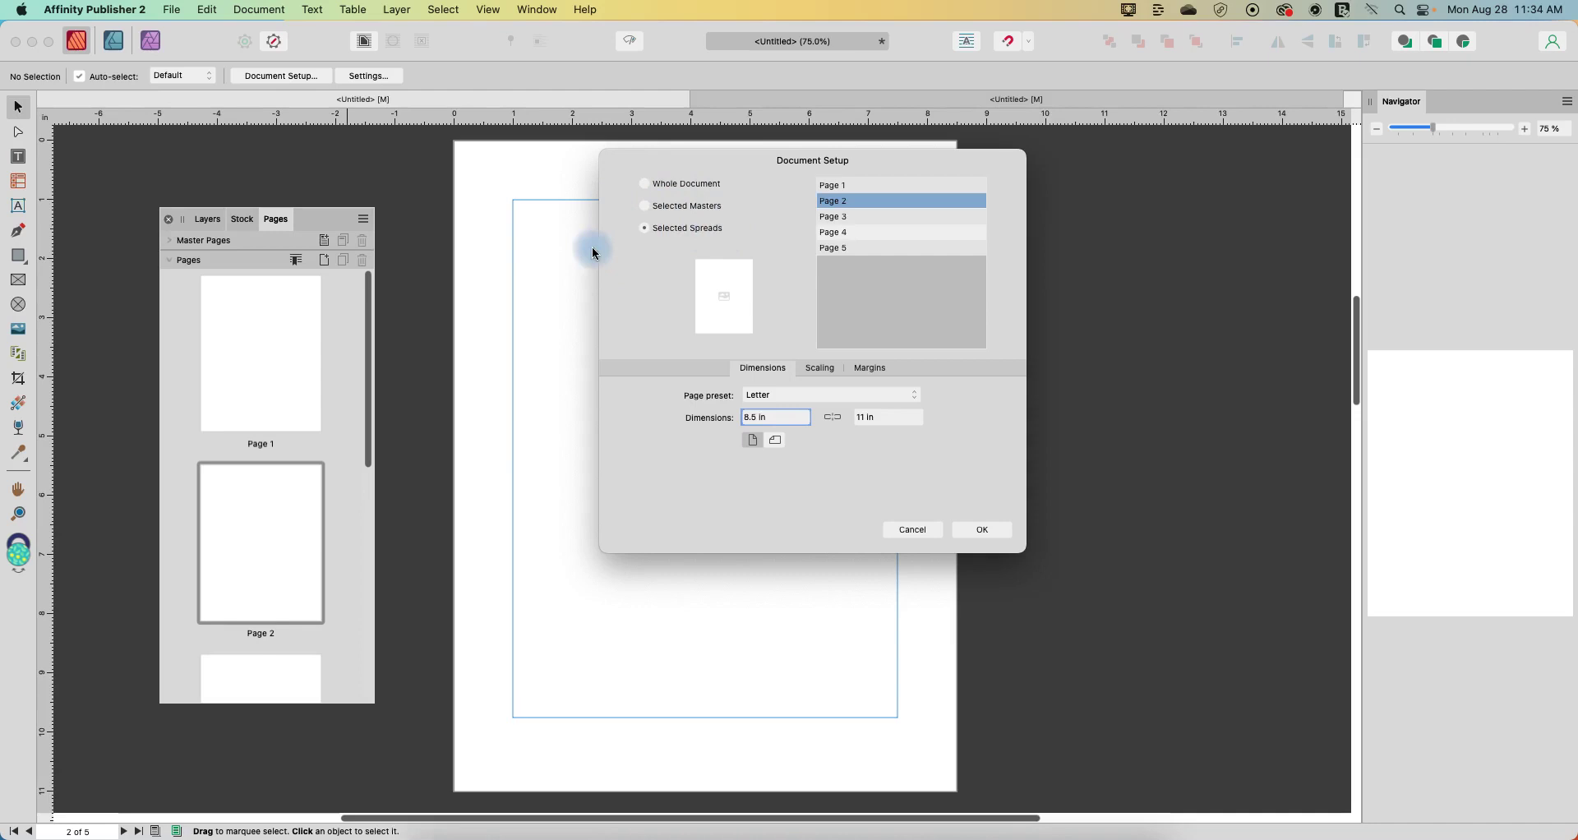
pyautogui.click(836, 217)
pyautogui.click(845, 233)
pyautogui.click(853, 203)
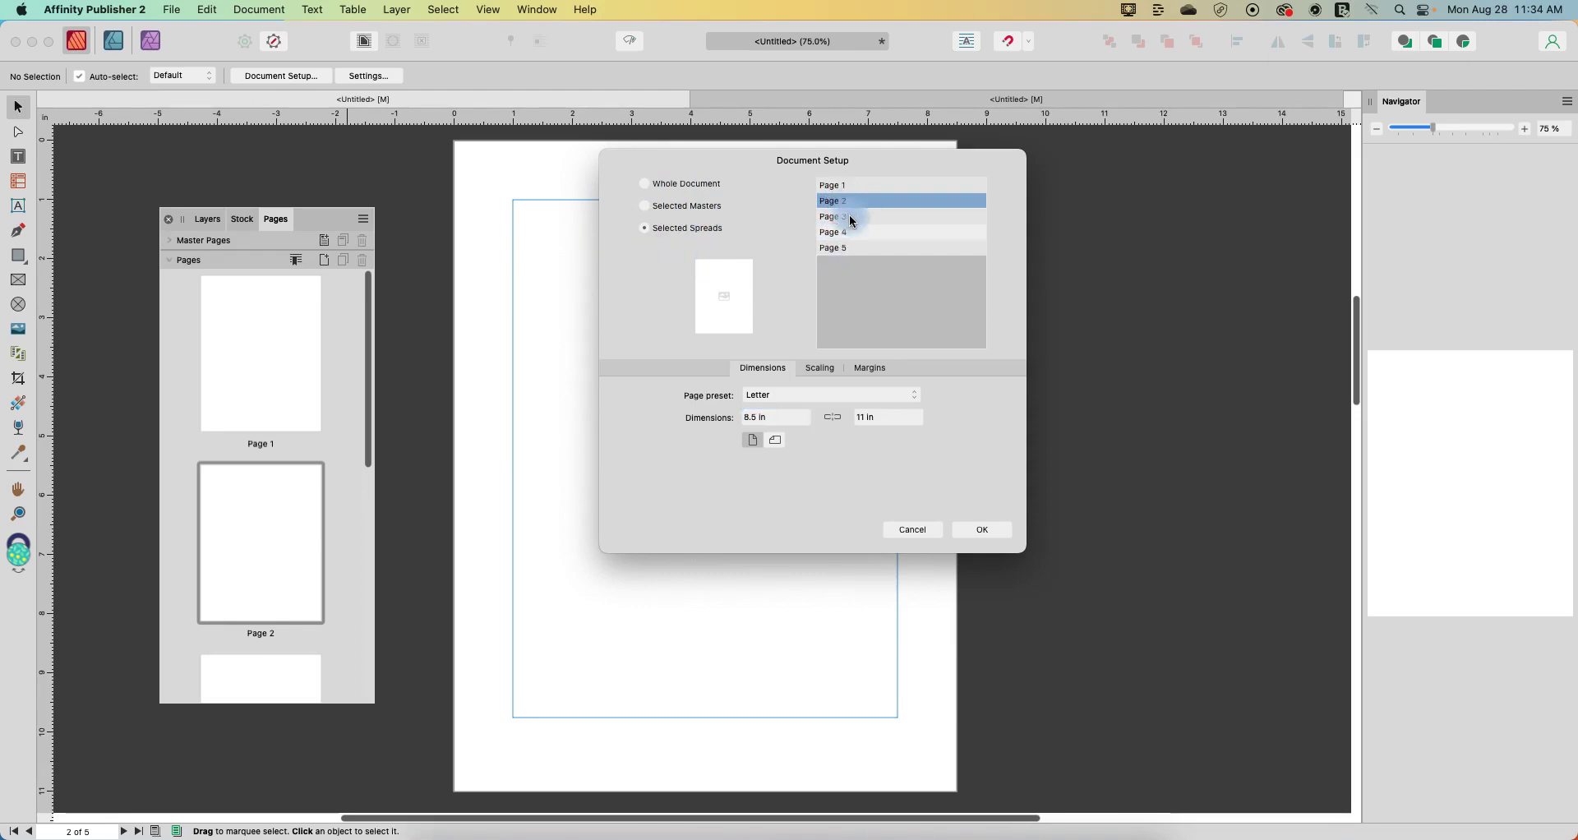
pyautogui.keyDown('super'); pyautogui.click(850, 217); pyautogui.keyUp('super')
pyautogui.keyDown('super'); pyautogui.click(847, 233); pyautogui.keyUp('super')
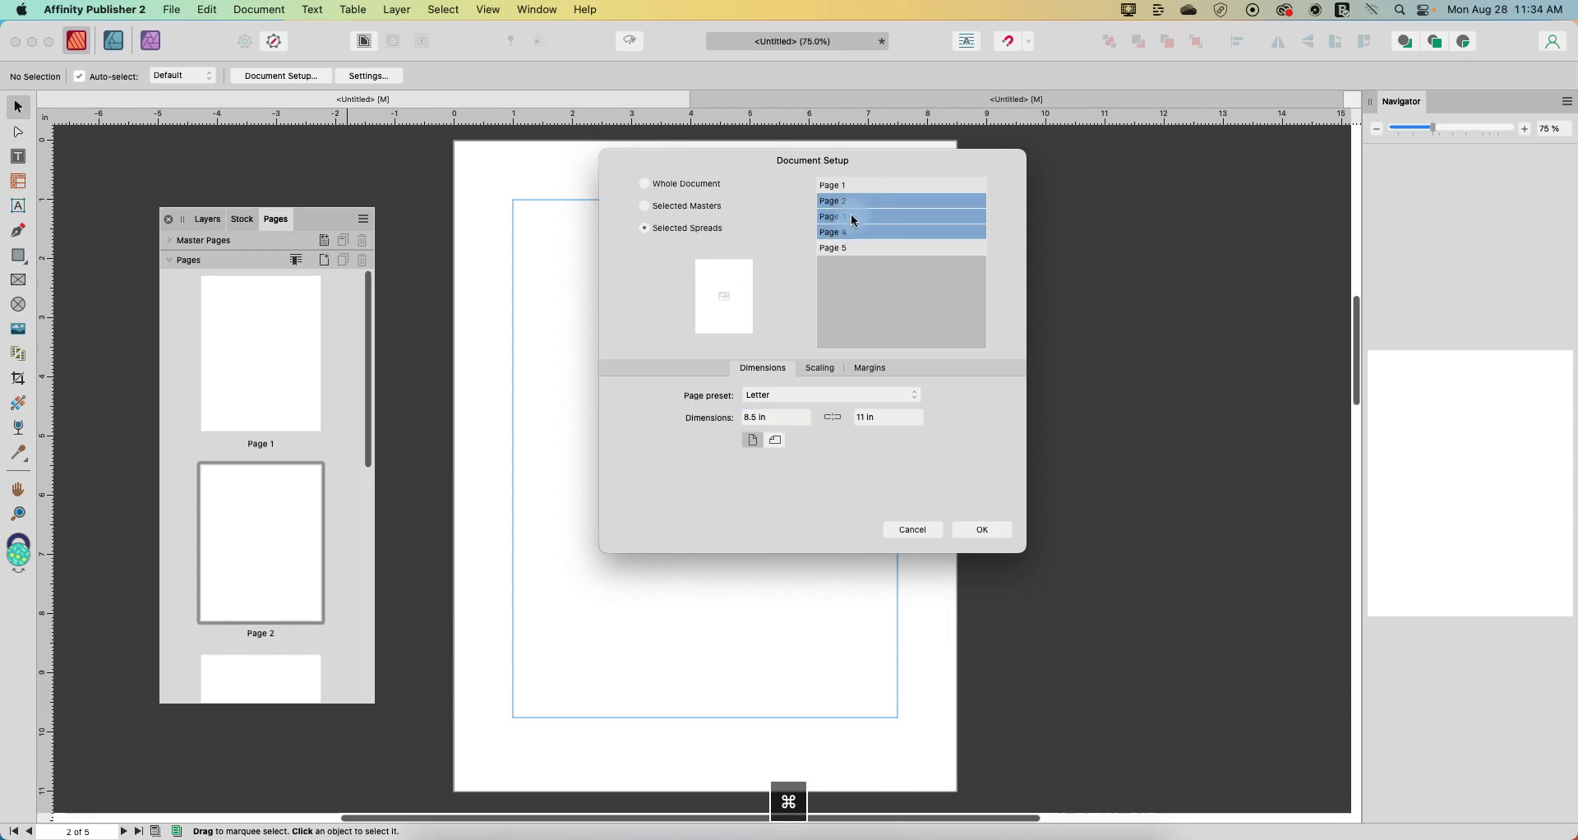
pyautogui.keyDown('super'); pyautogui.click(859, 201); pyautogui.keyUp('super')
pyautogui.keyDown('super'); pyautogui.click(855, 219); pyautogui.keyUp('super')
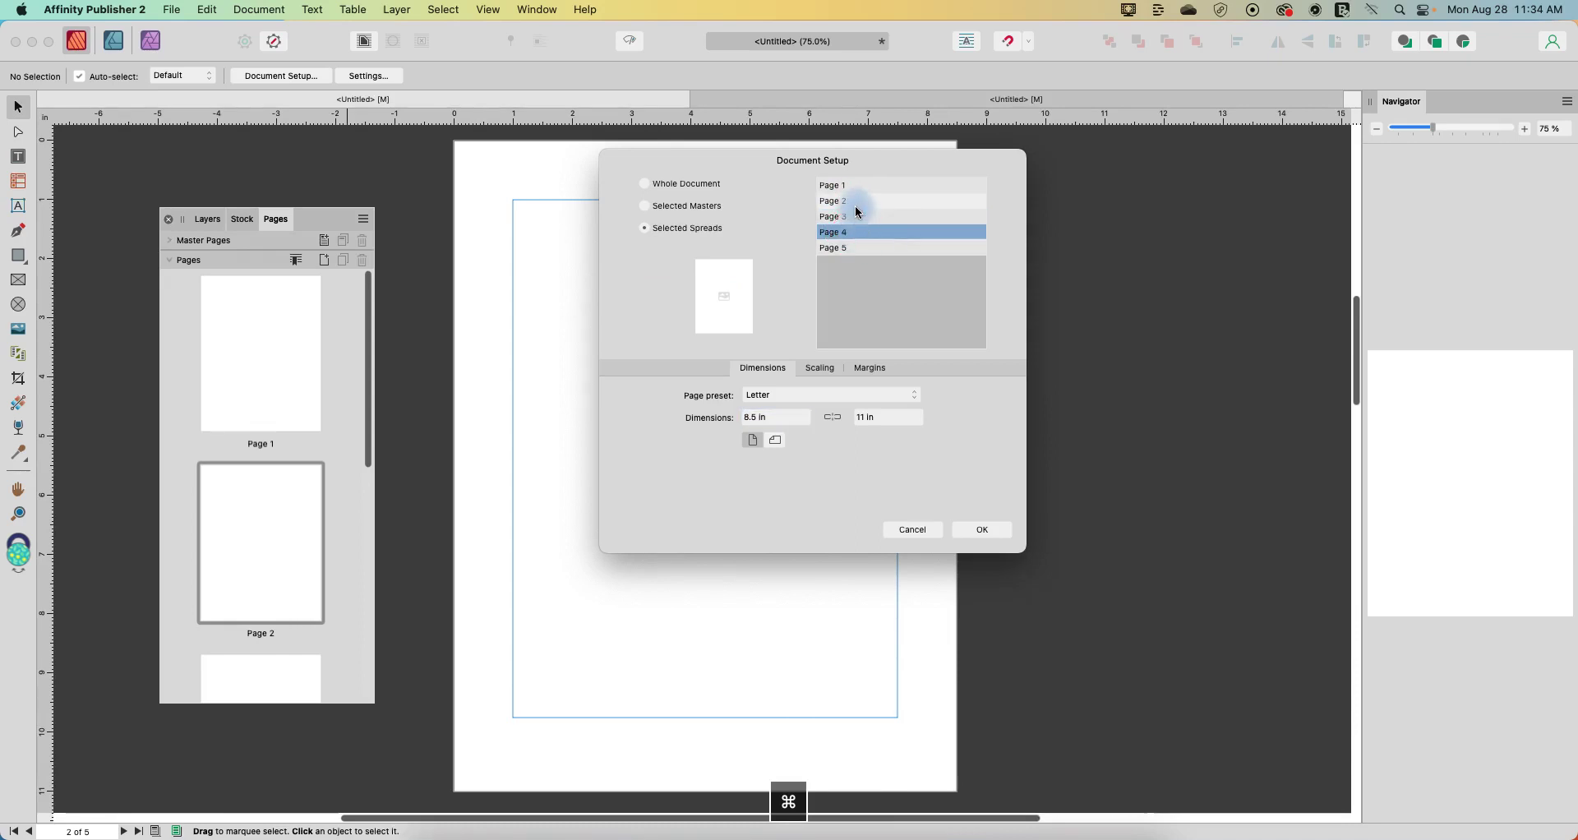
pyautogui.click(859, 202)
pyautogui.keyDown('super'); pyautogui.click(855, 233); pyautogui.keyUp('super')
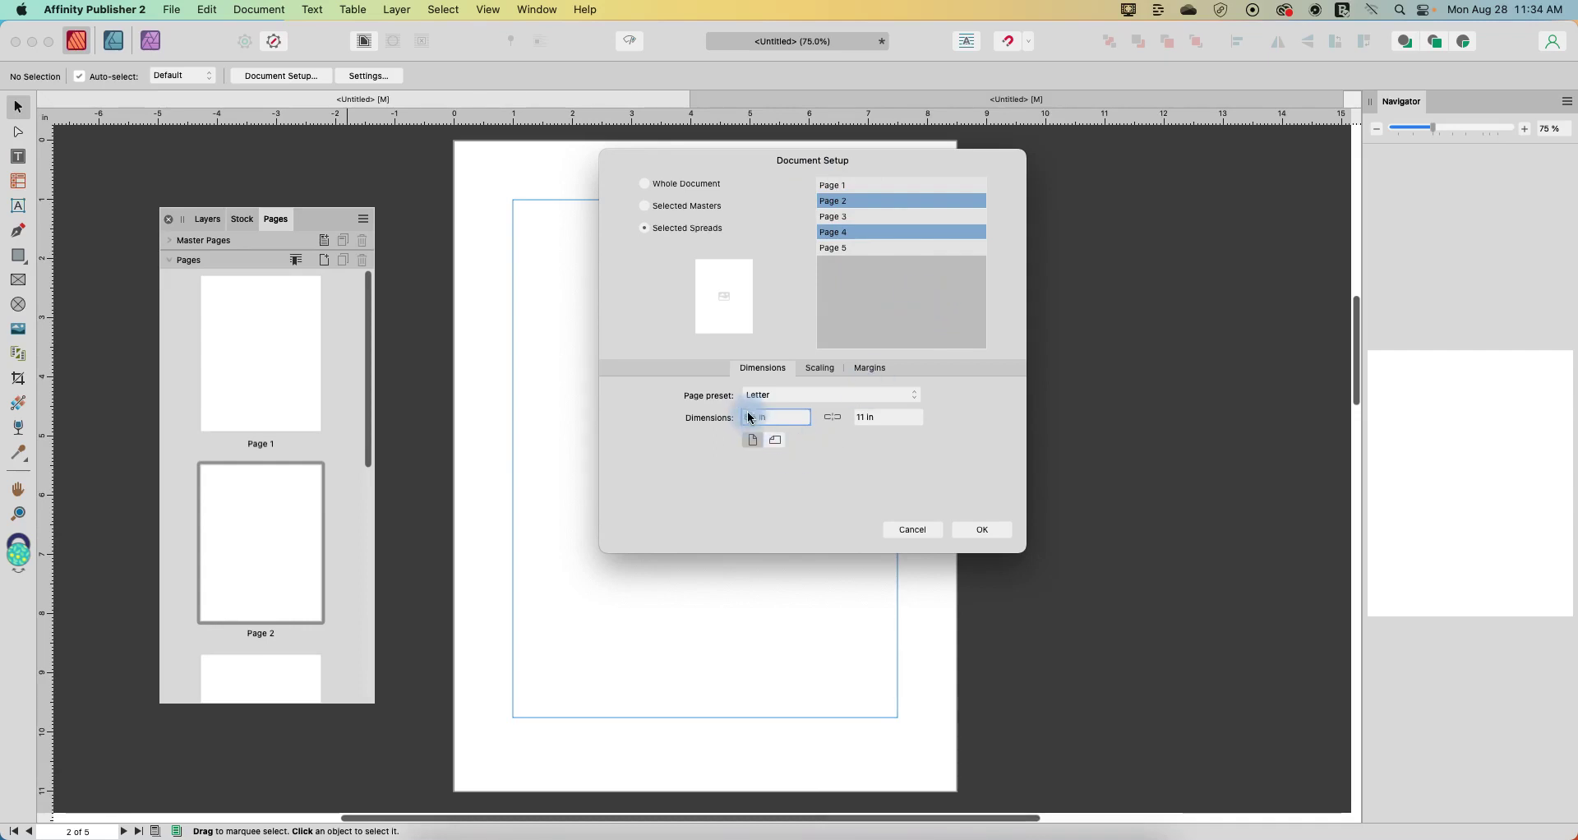
pyautogui.click(778, 444)
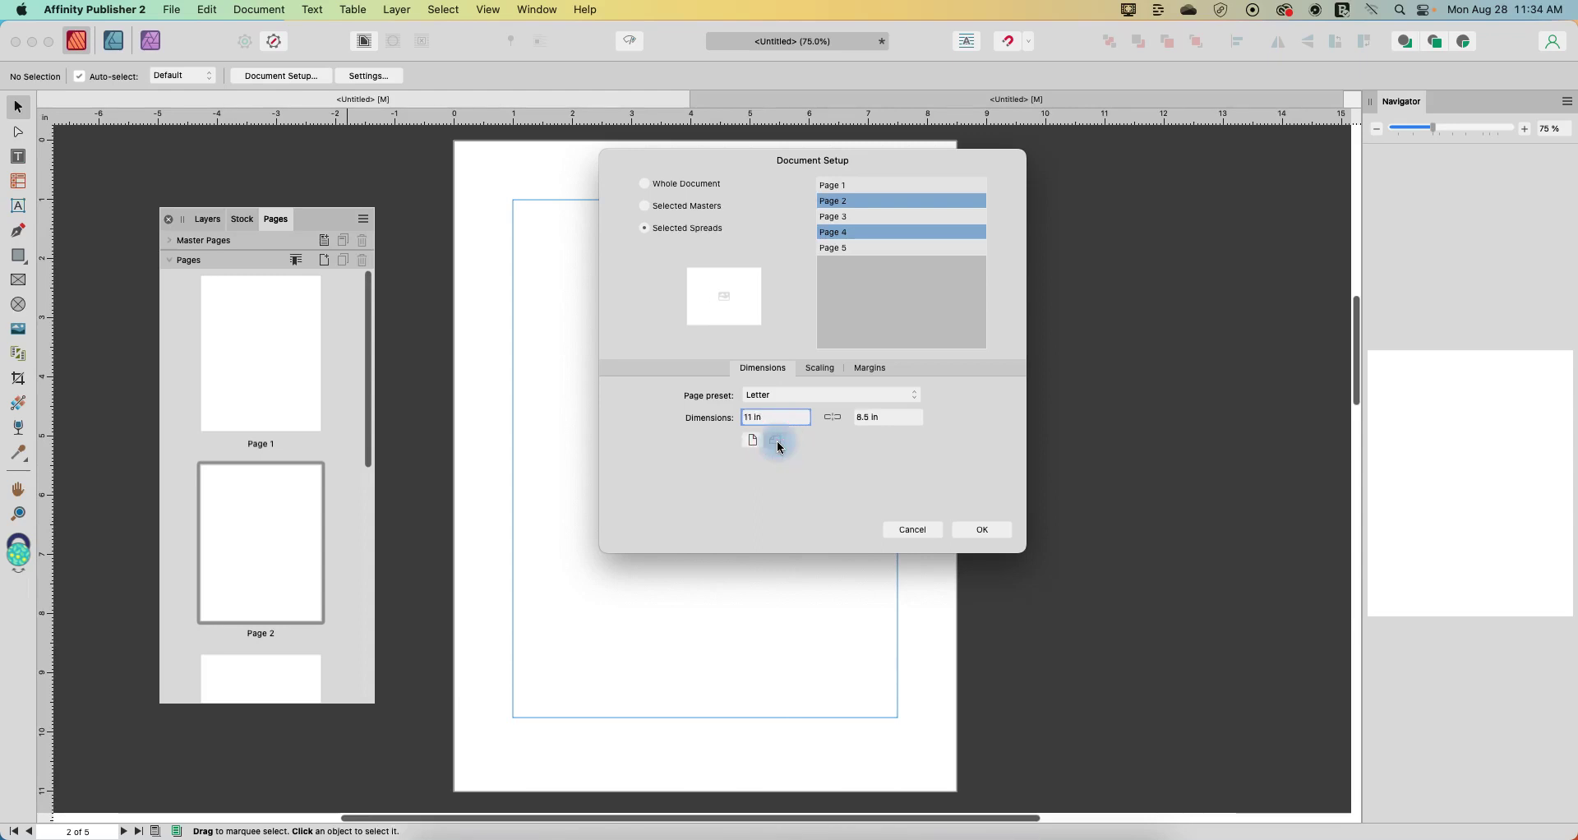
pyautogui.click(983, 532)
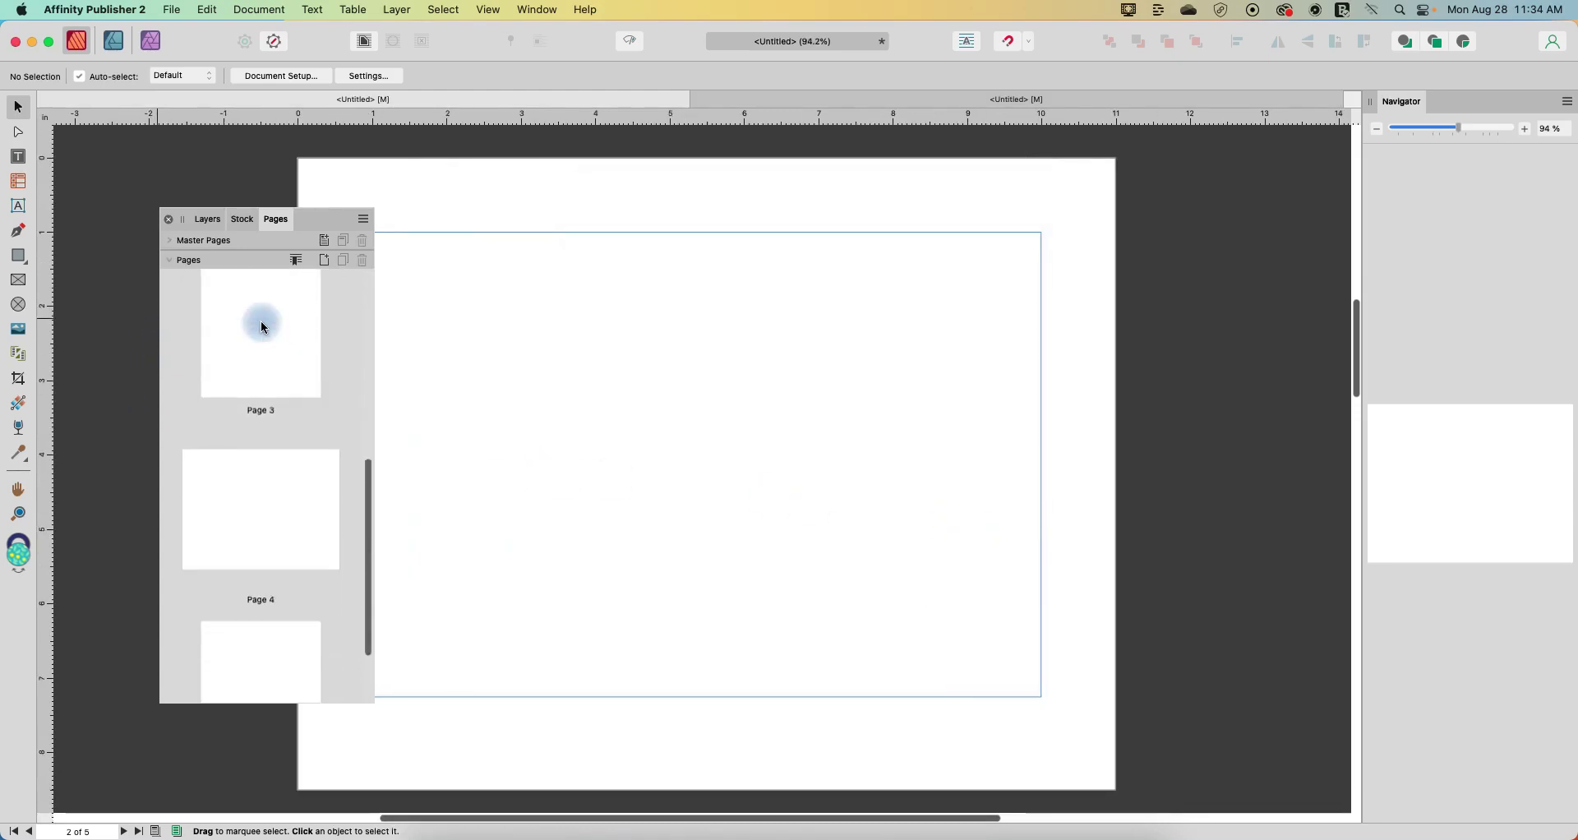
# Expand the Master Pages list in the Pages panel and select Master A.
pyautogui.scroll(-5, 263, 328)
pyautogui.scroll(5, 263, 327)
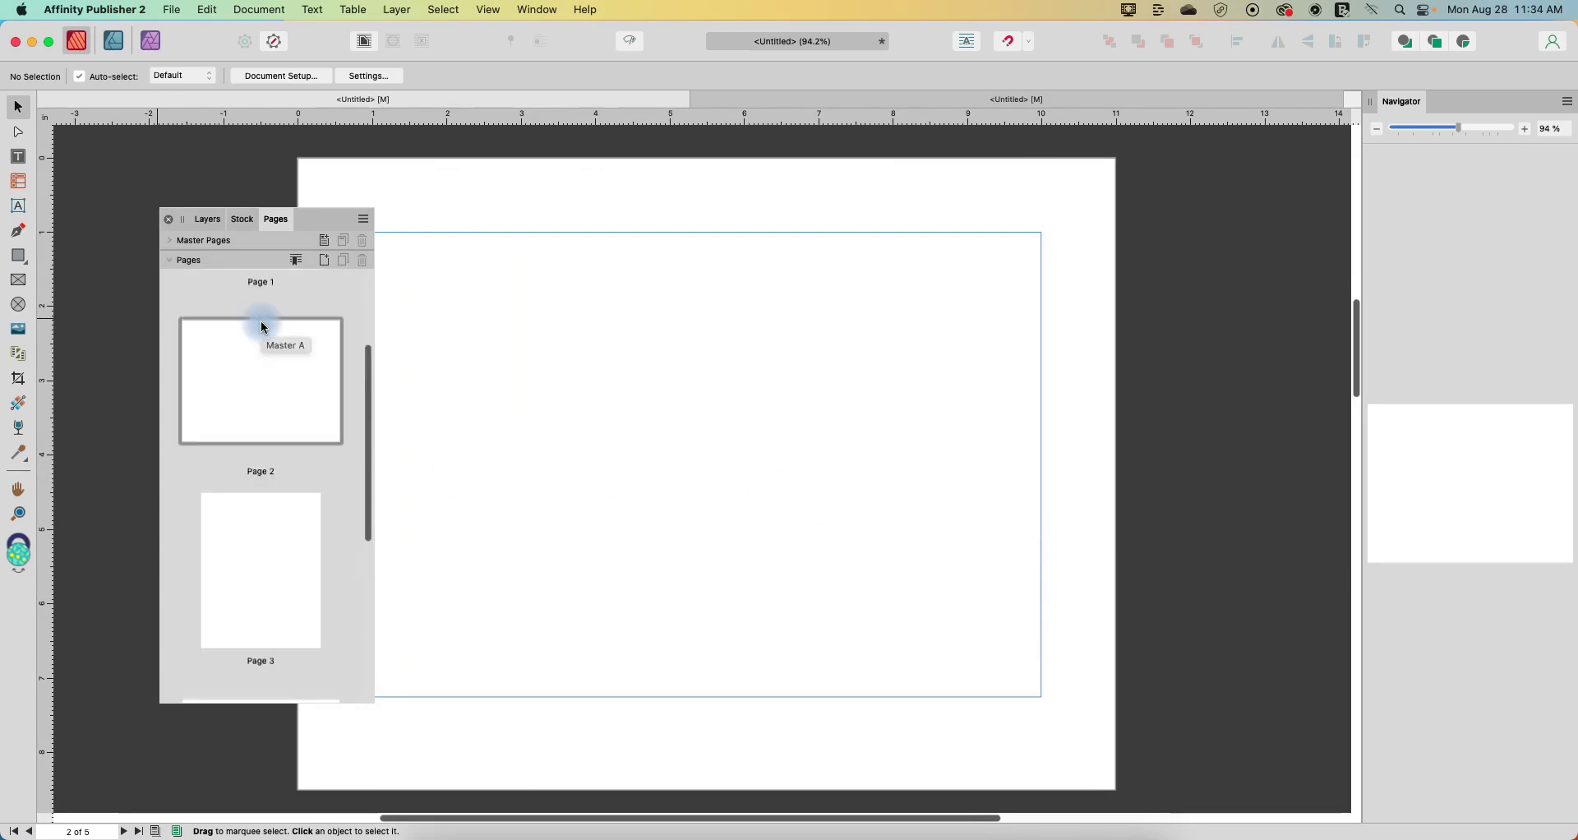
pyautogui.scroll(-3, 263, 328)
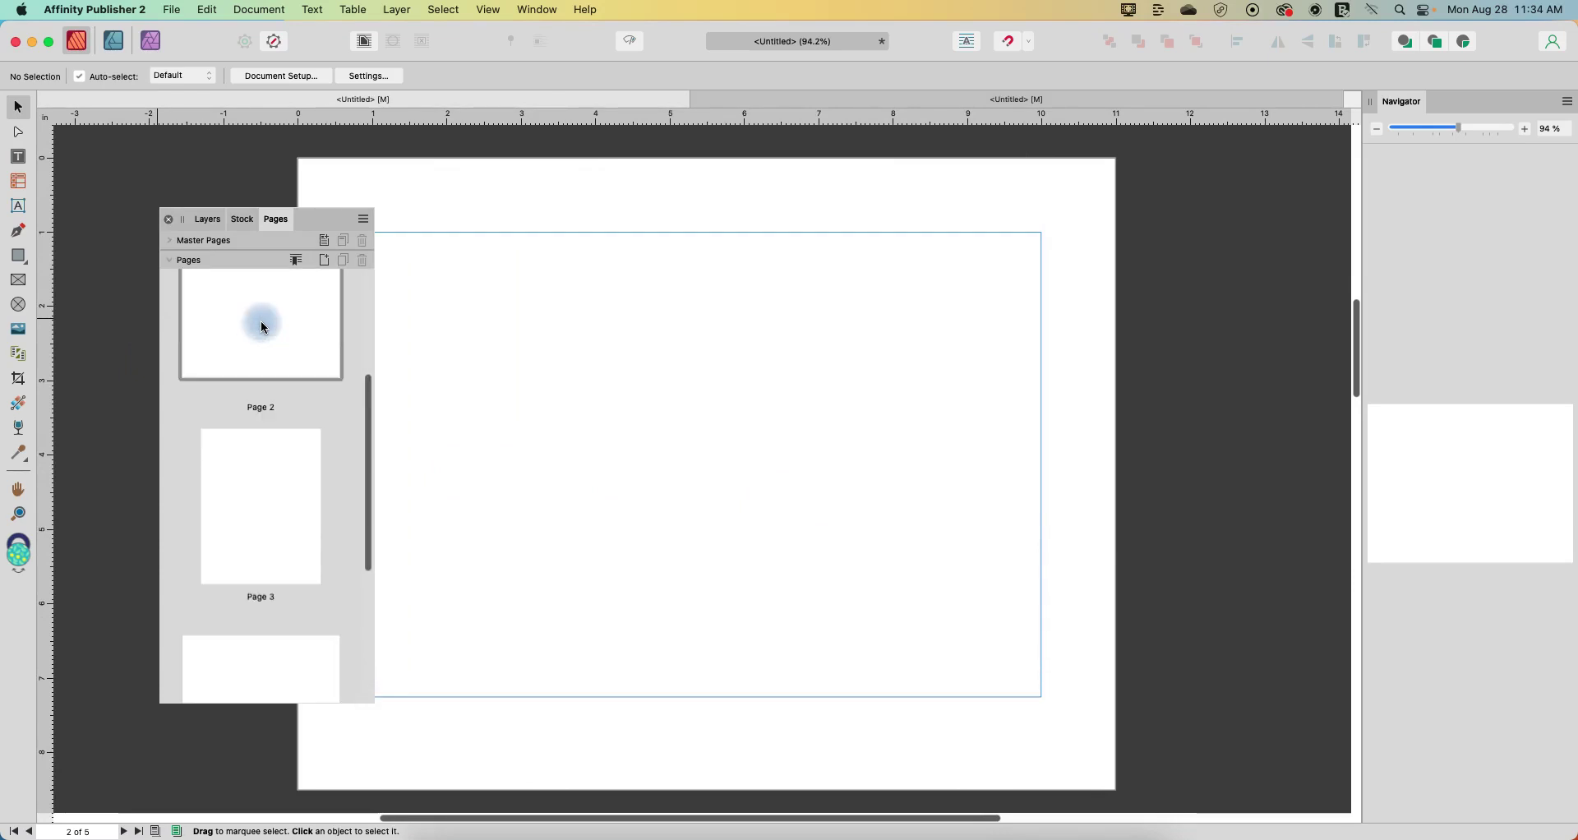
pyautogui.click(292, 438)
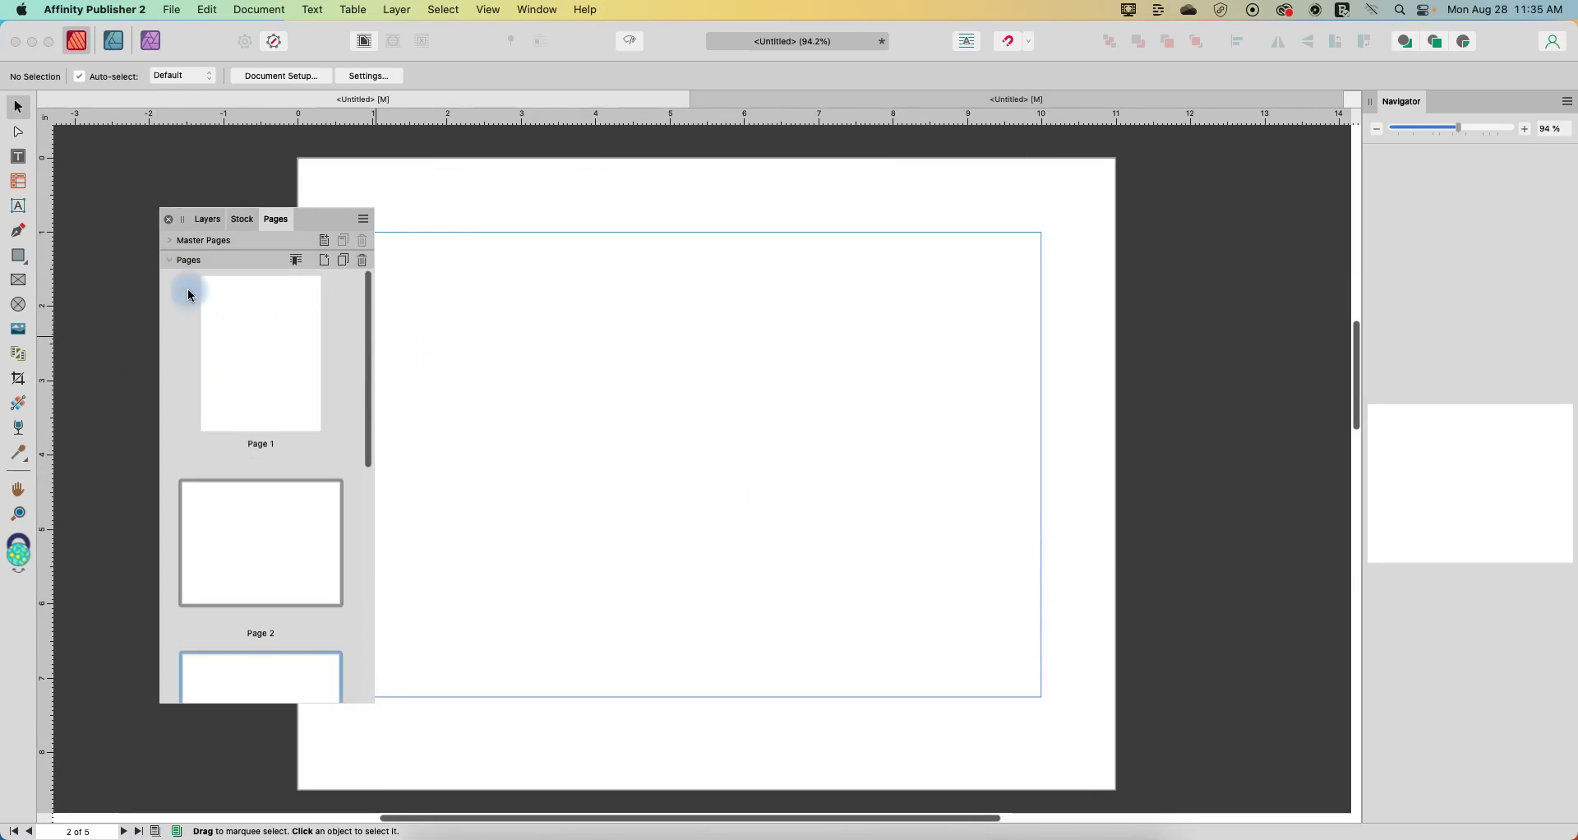
pyautogui.click(172, 241)
pyautogui.click(286, 294)
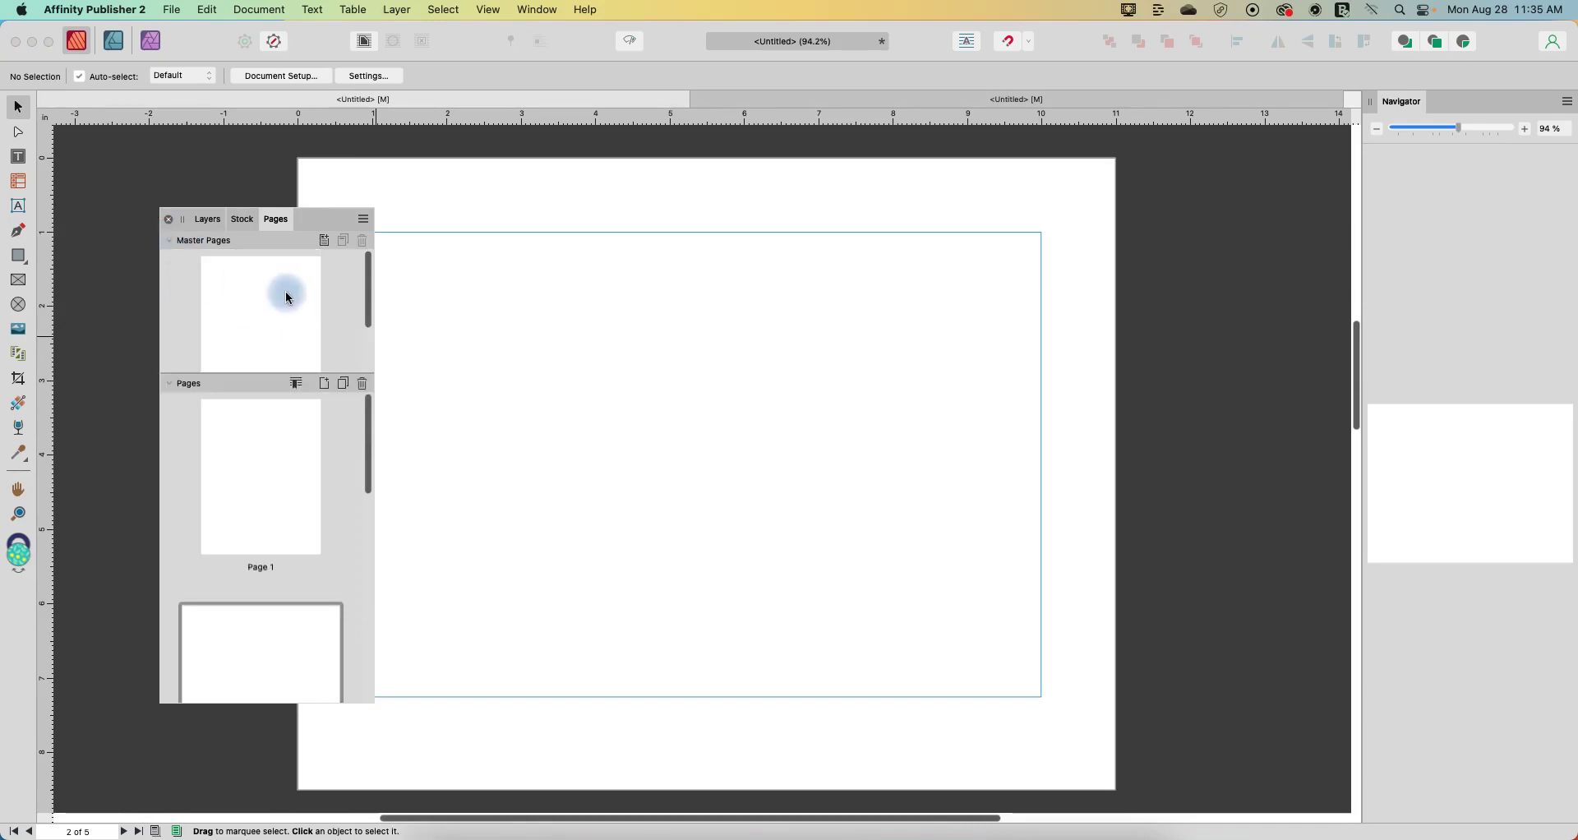
pyautogui.click(260, 290)
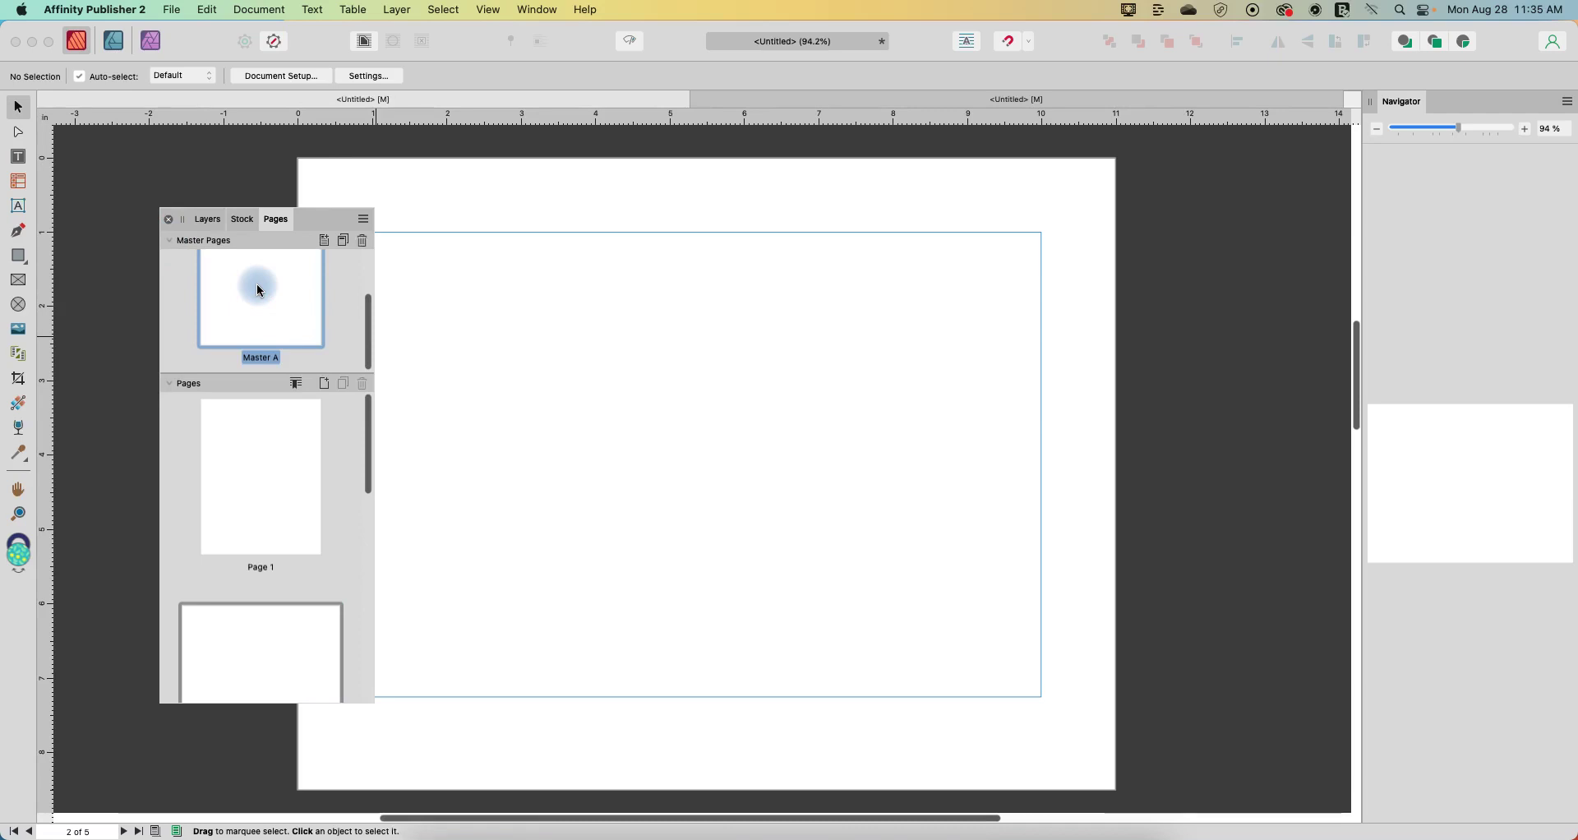
# Add Master B as a landscape Letter 11 × 8.5 in master, then select Page 1.
pyautogui.click(324, 240)
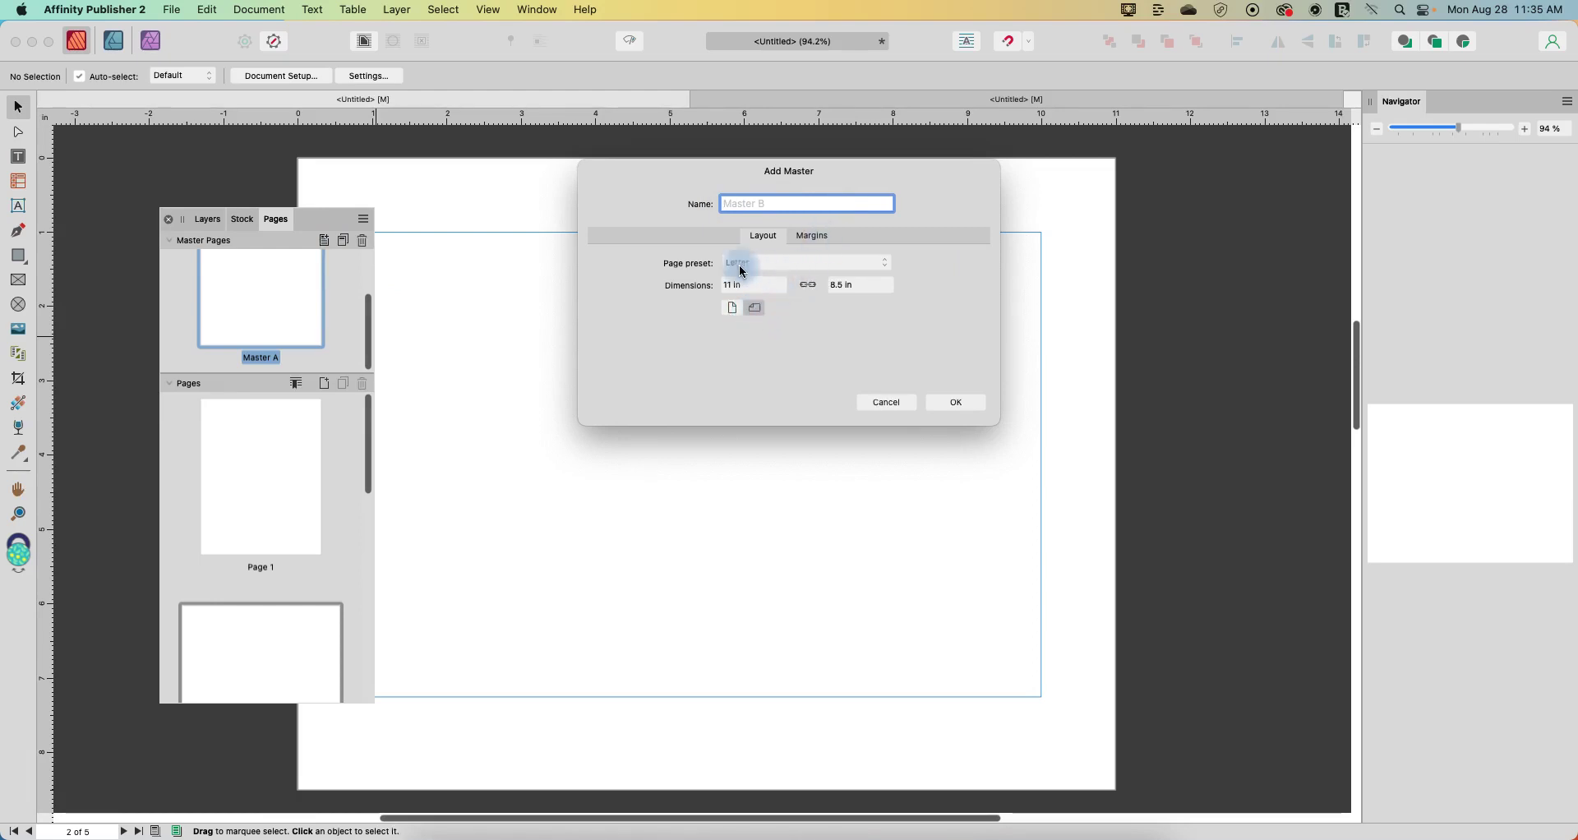
pyautogui.click(955, 402)
pyautogui.scroll(3, 220, 279)
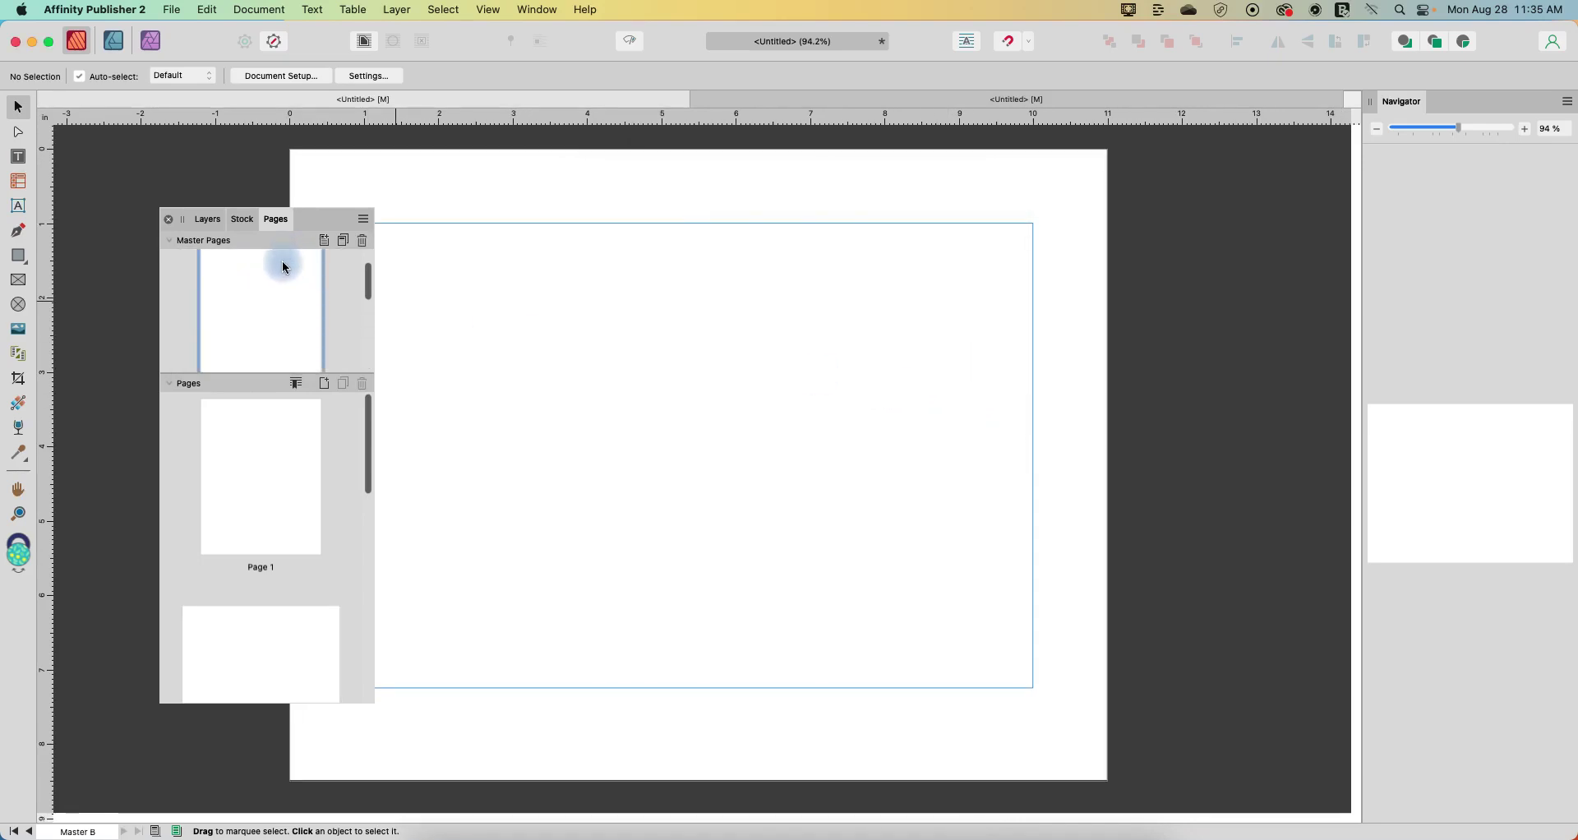
pyautogui.scroll(-2, 279, 284)
pyautogui.scroll(-2, 273, 289)
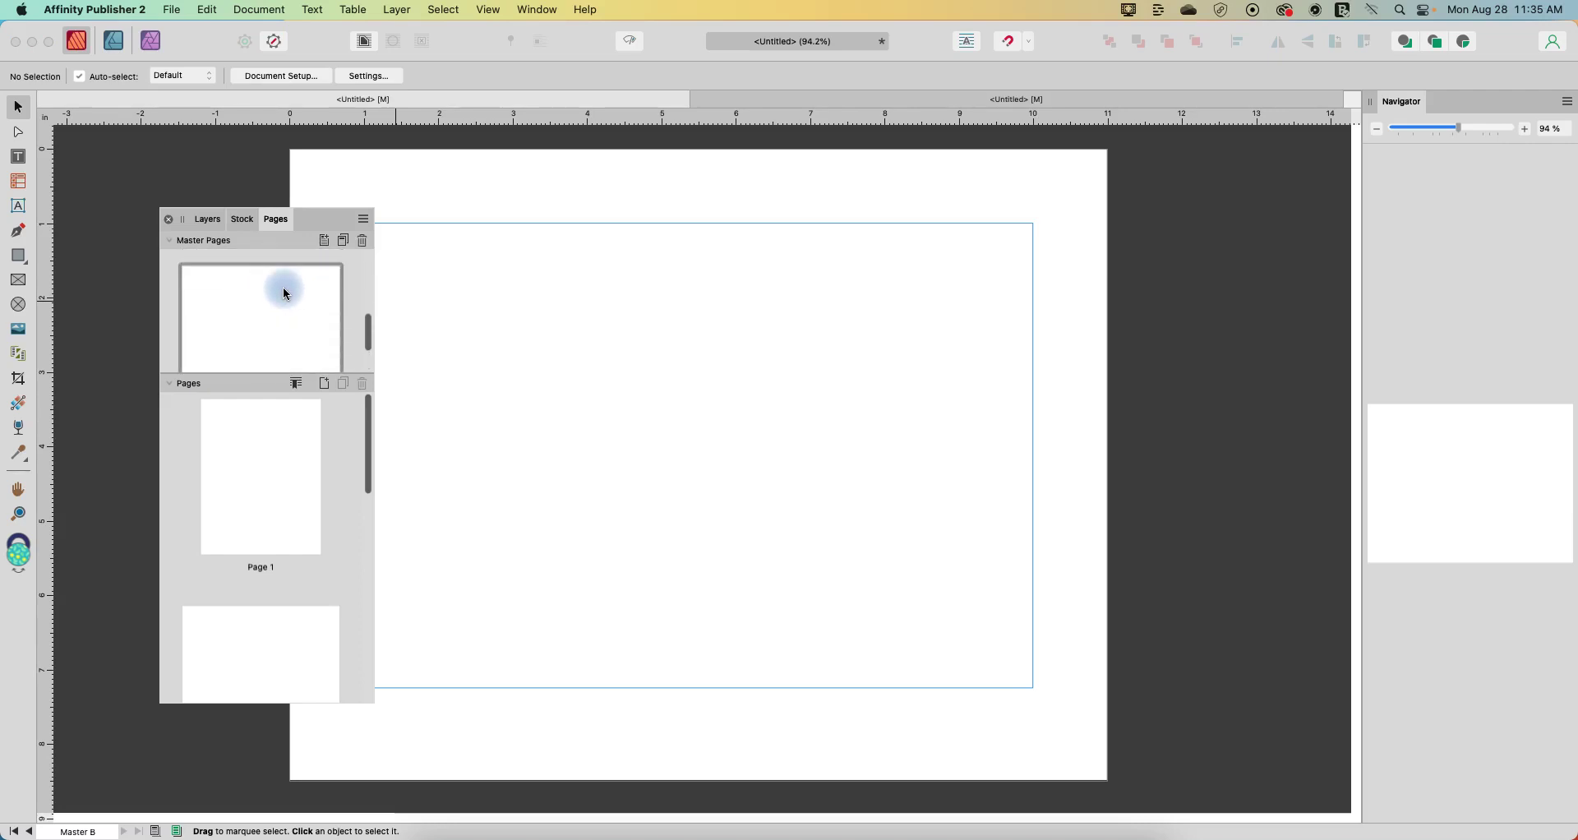
pyautogui.scroll(-1, 288, 317)
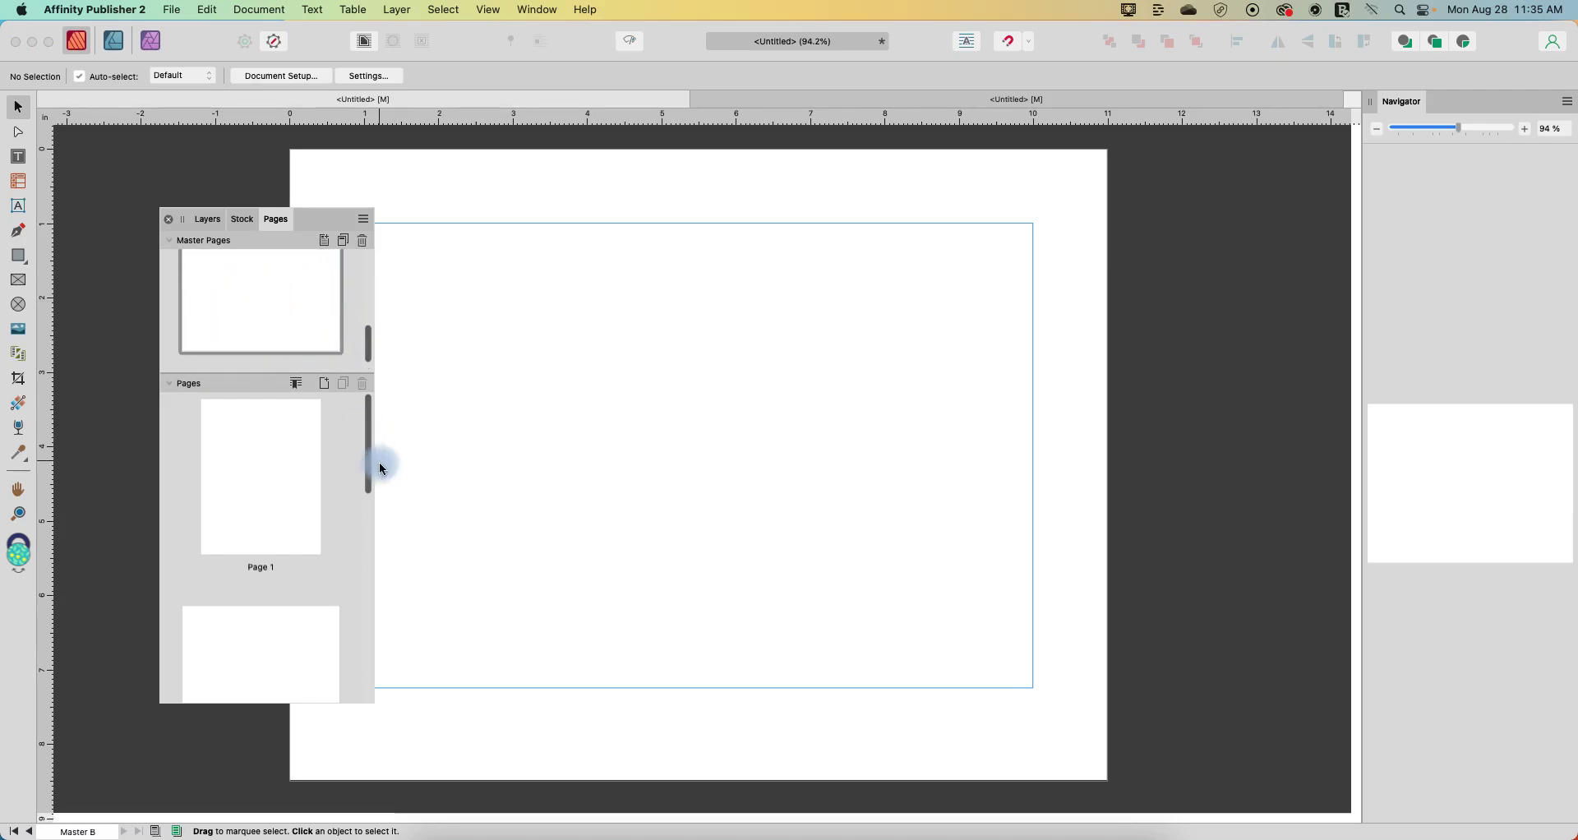
pyautogui.click(253, 486)
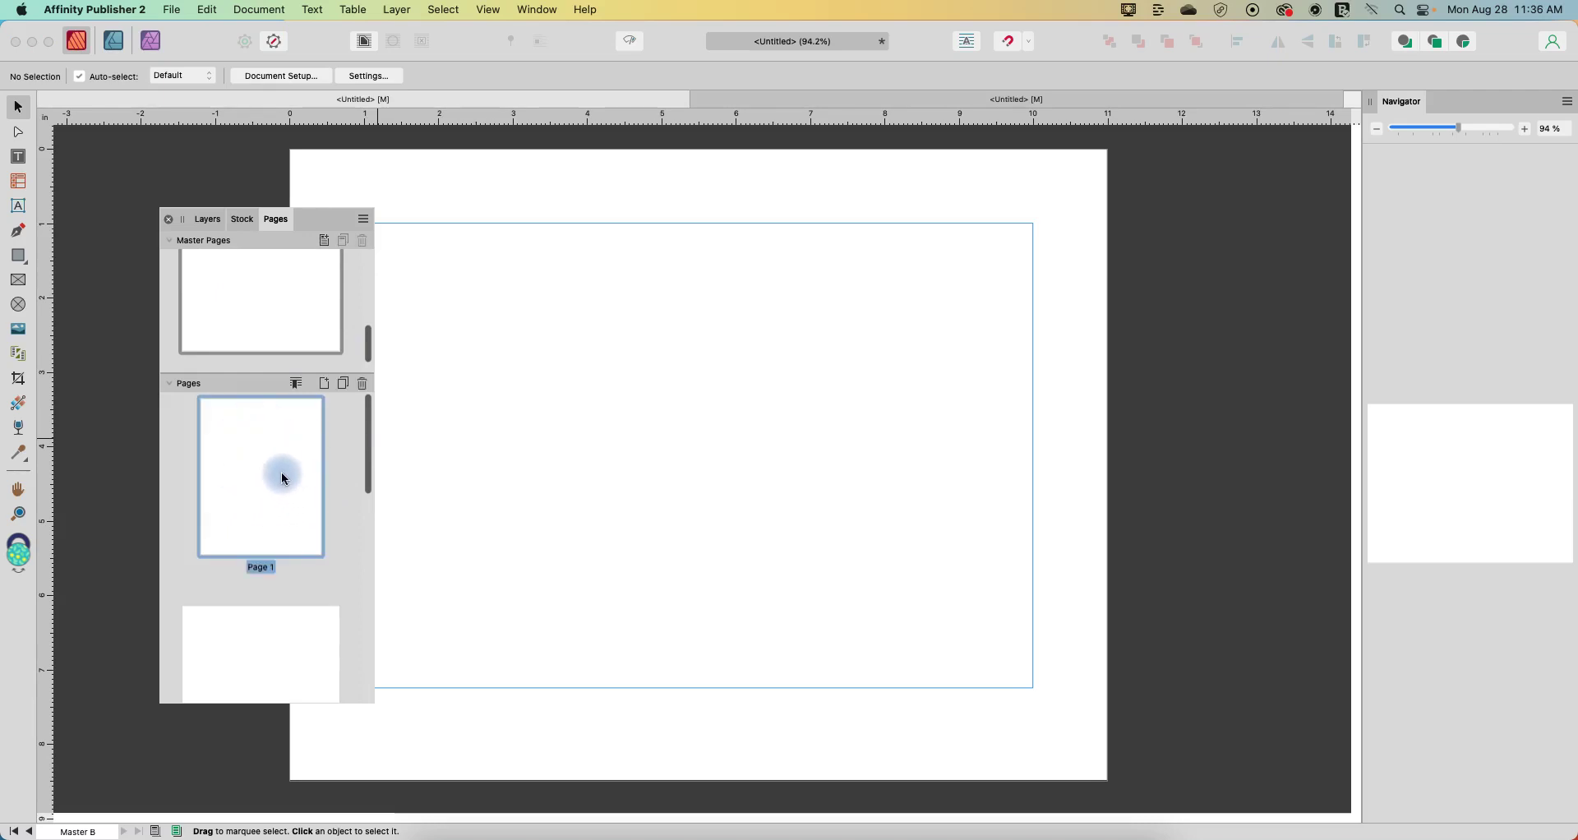
# Apply Master B to Page 1 and resize the page to landscape to match it.
pyautogui.rightClick(282, 470)
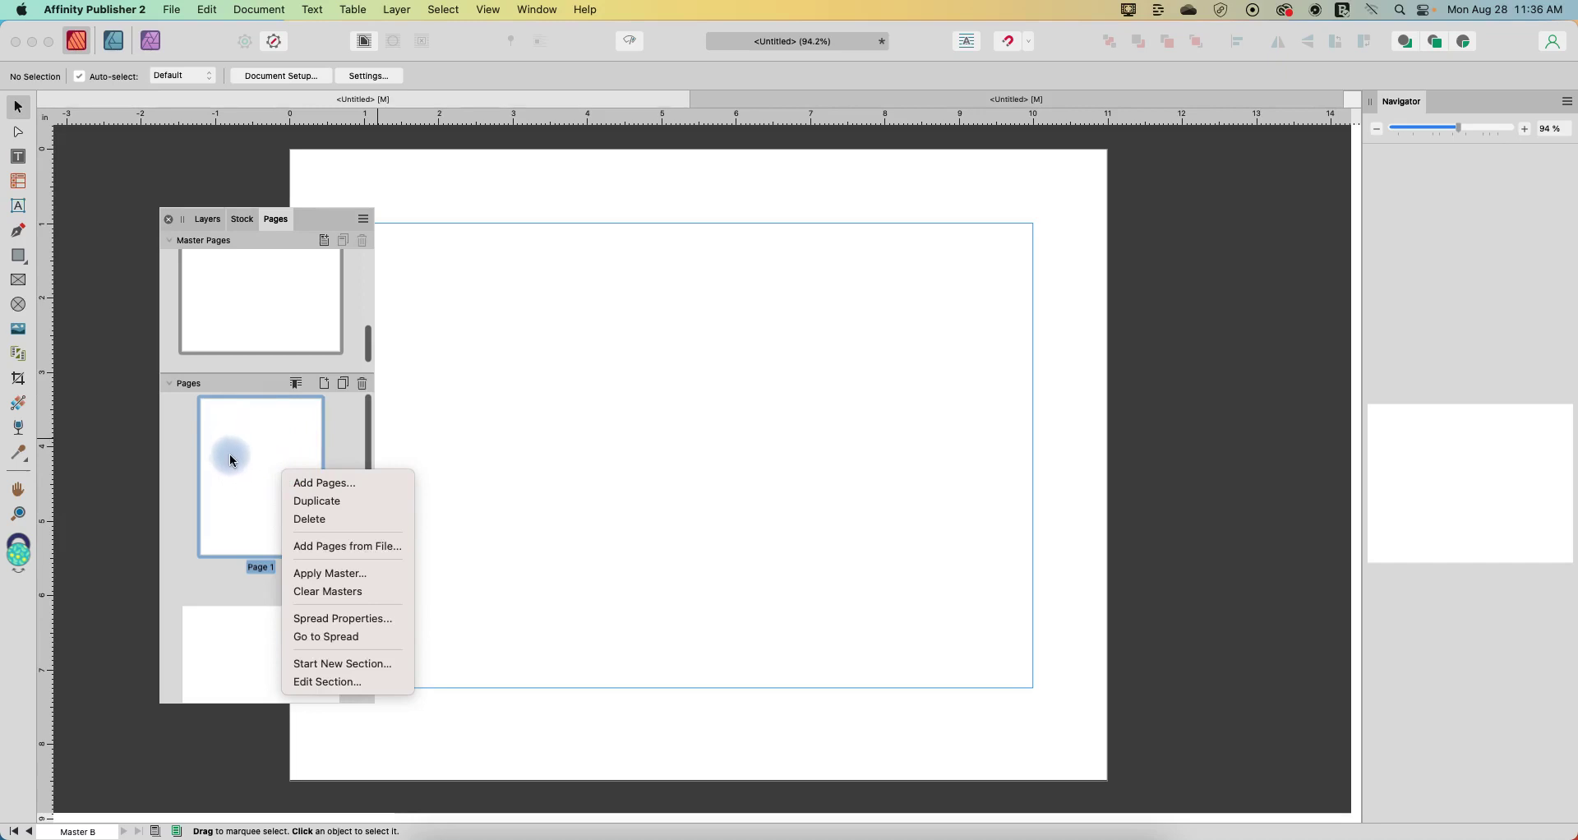
pyautogui.click(328, 573)
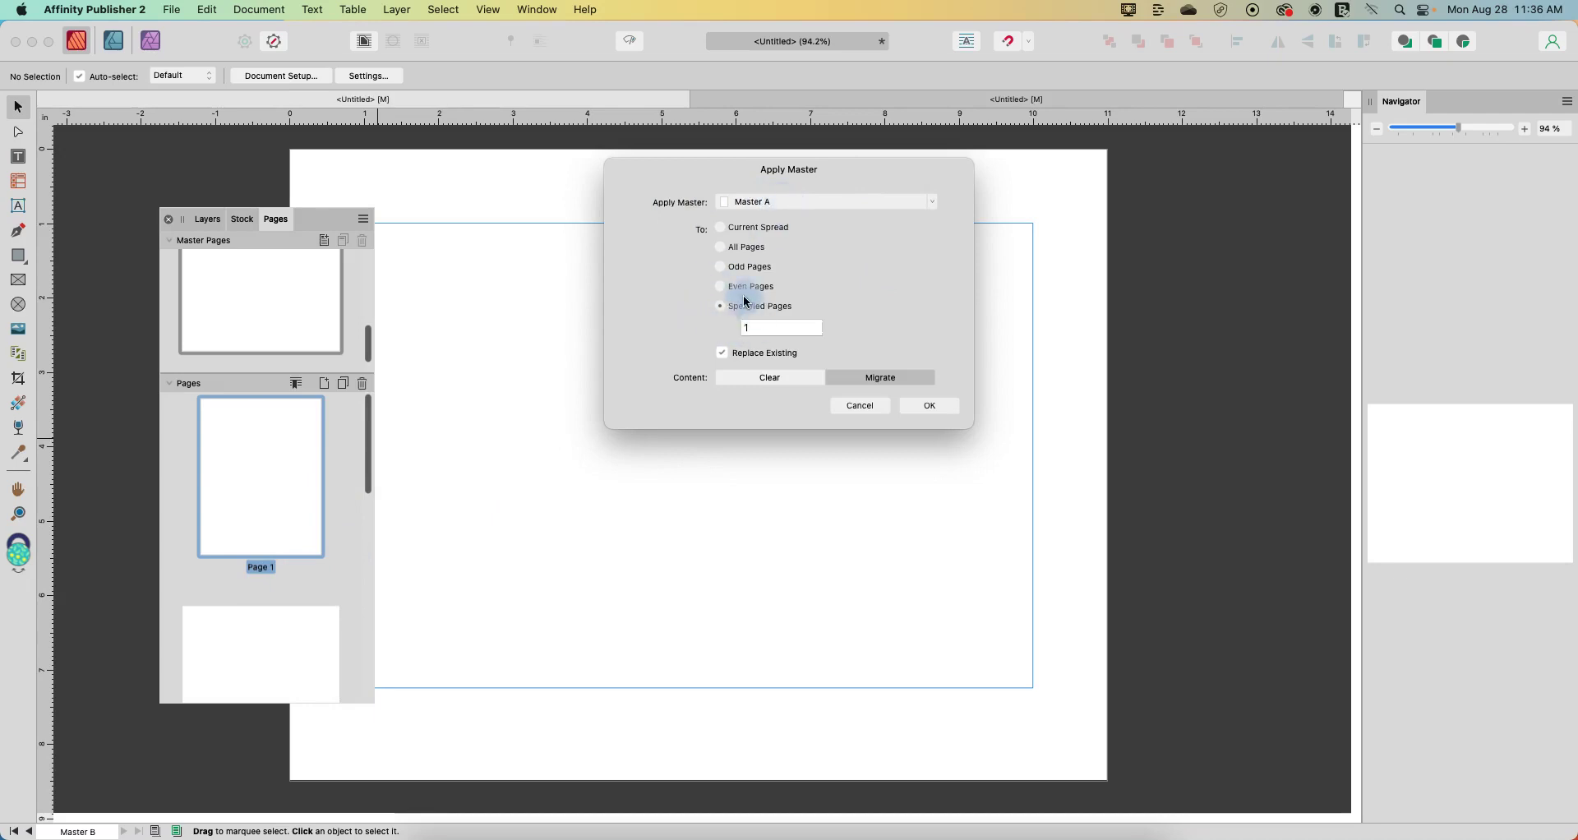
pyautogui.click(811, 203)
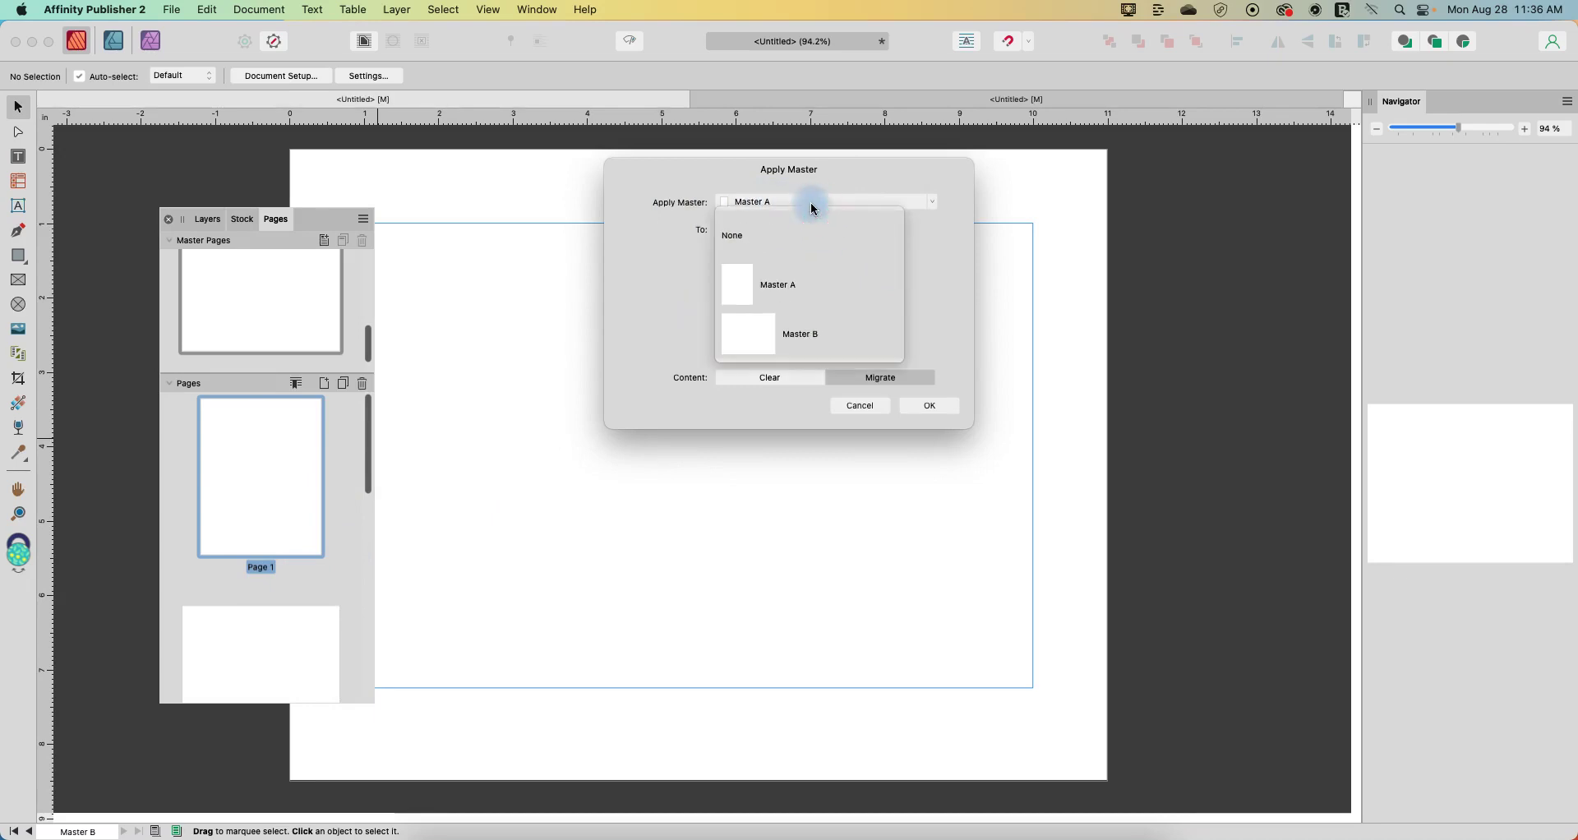
pyautogui.click(789, 340)
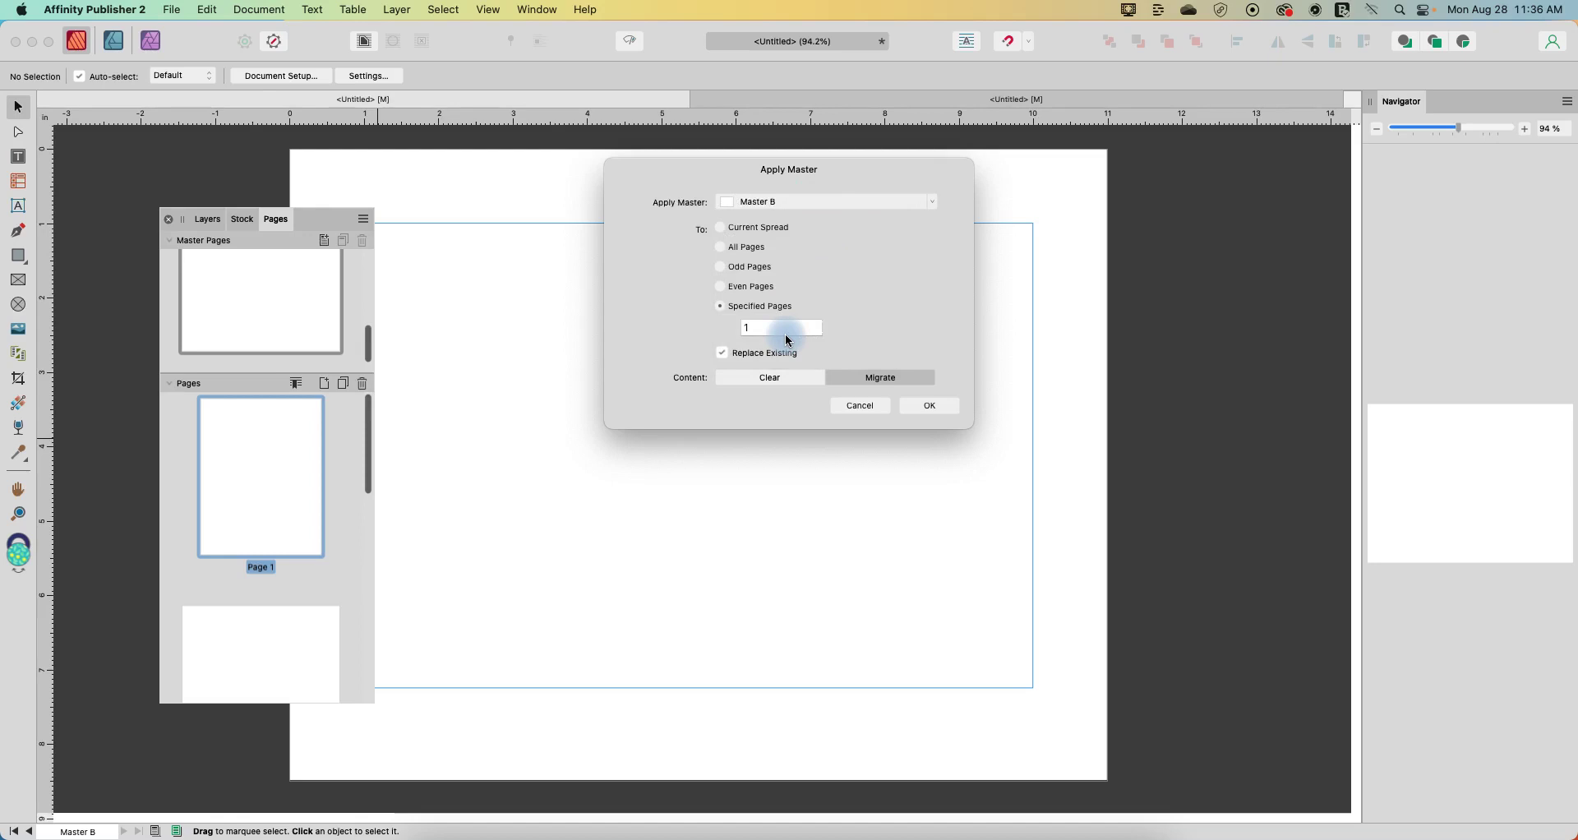
pyautogui.click(924, 408)
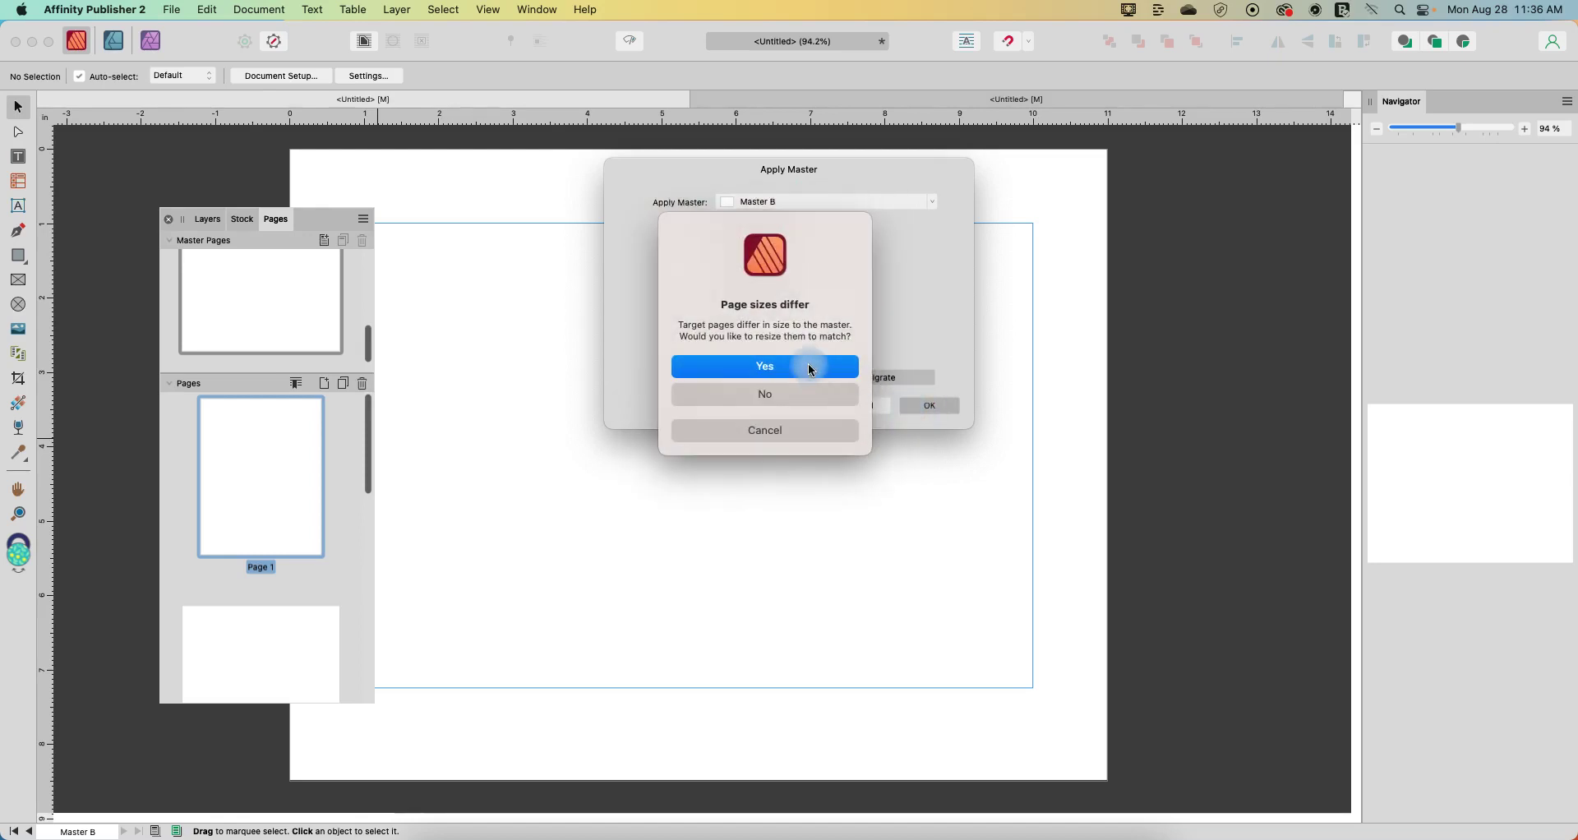
pyautogui.click(771, 367)
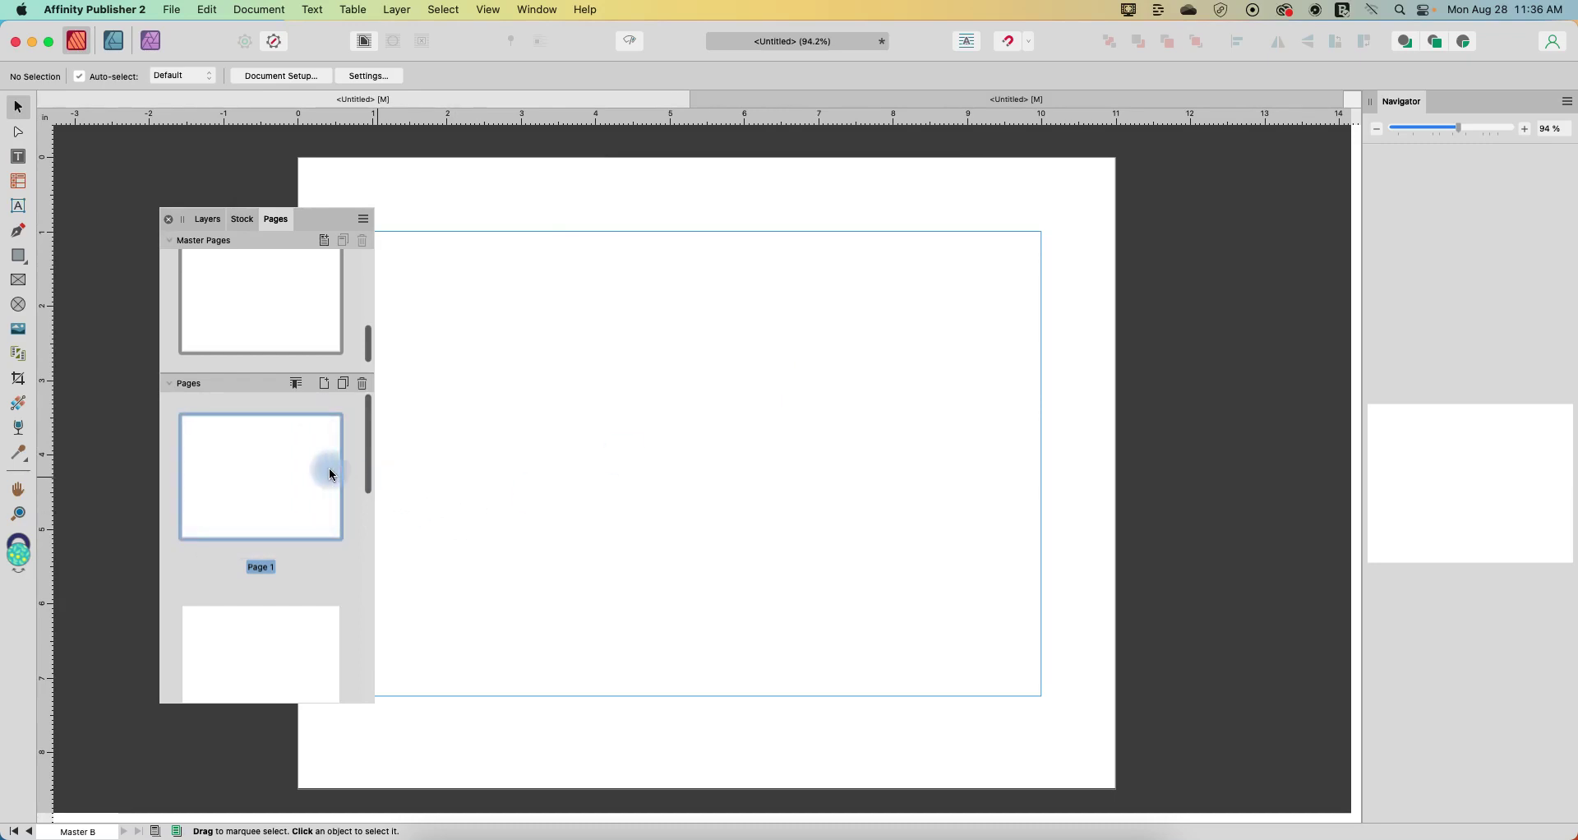
# Apply Master A to the even pages, resizing pages 2 and 4 back to portrait.
pyautogui.rightClick(268, 461)
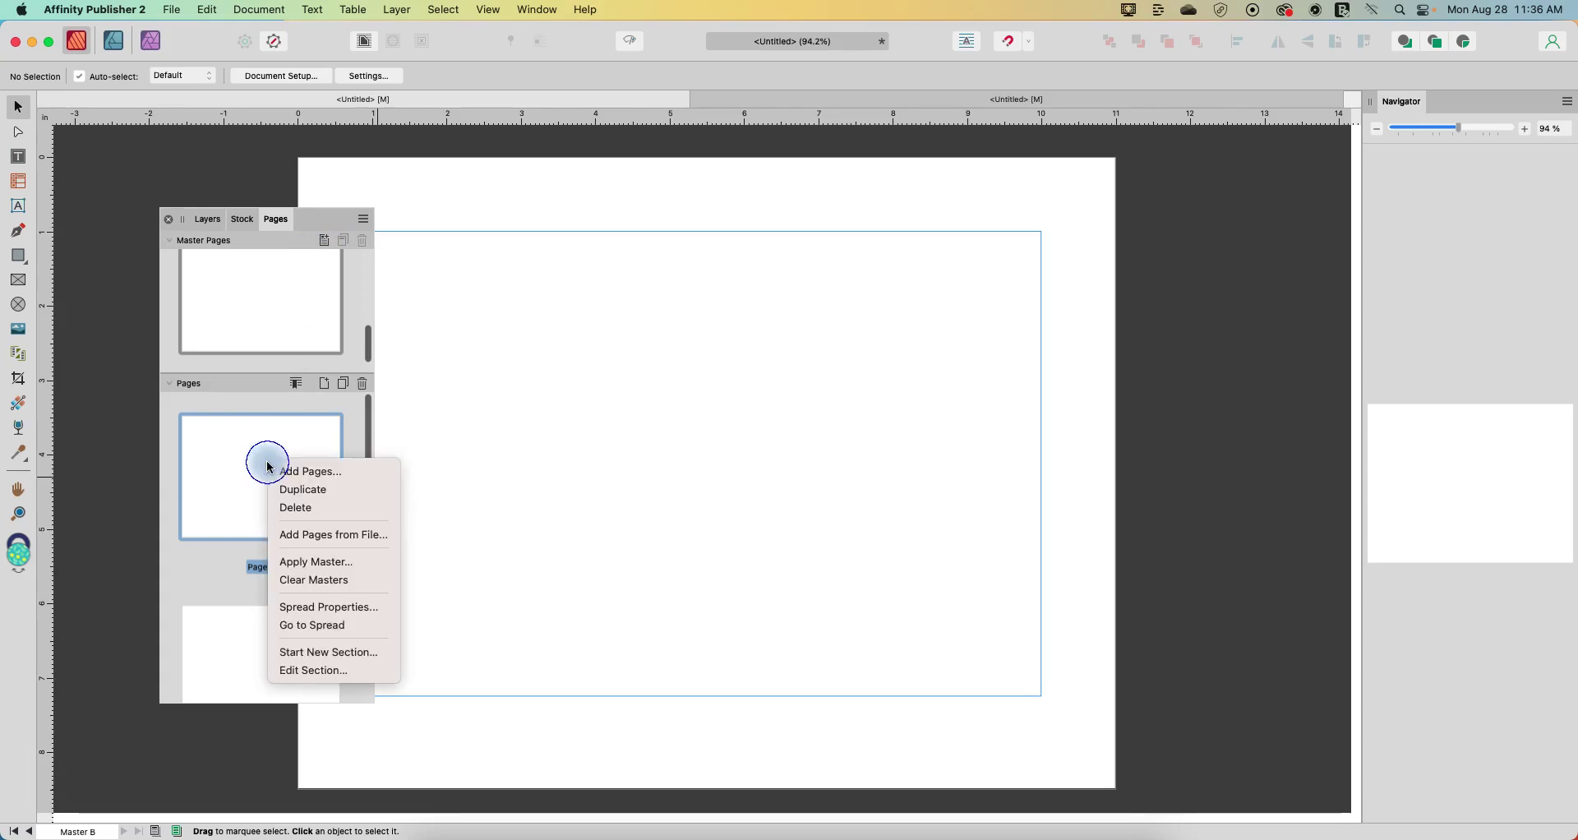
pyautogui.click(317, 562)
pyautogui.click(745, 327)
pyautogui.press('BackSpace')
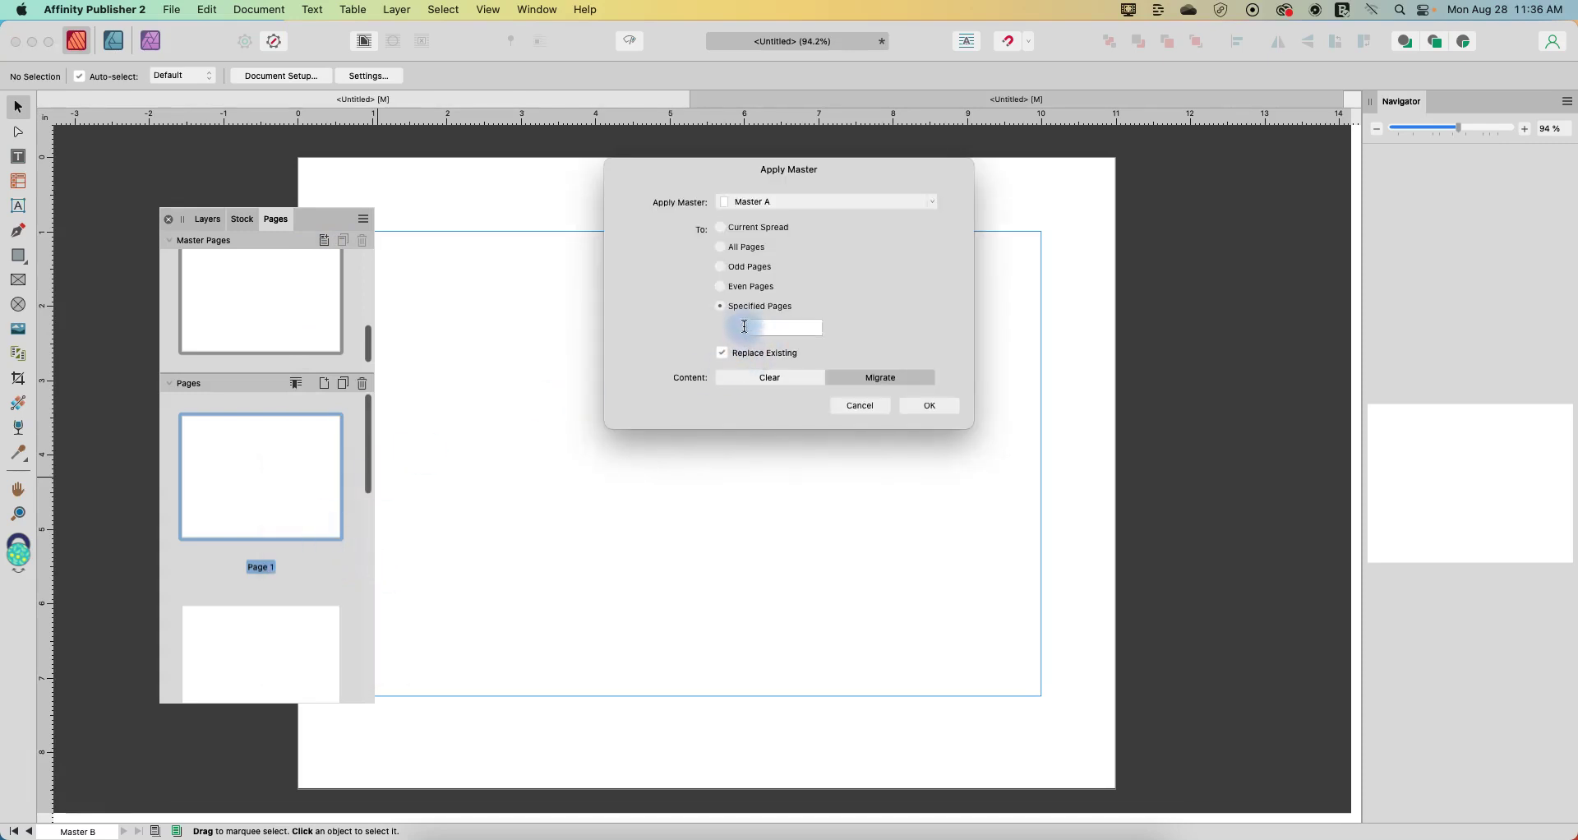
pyautogui.write('1')
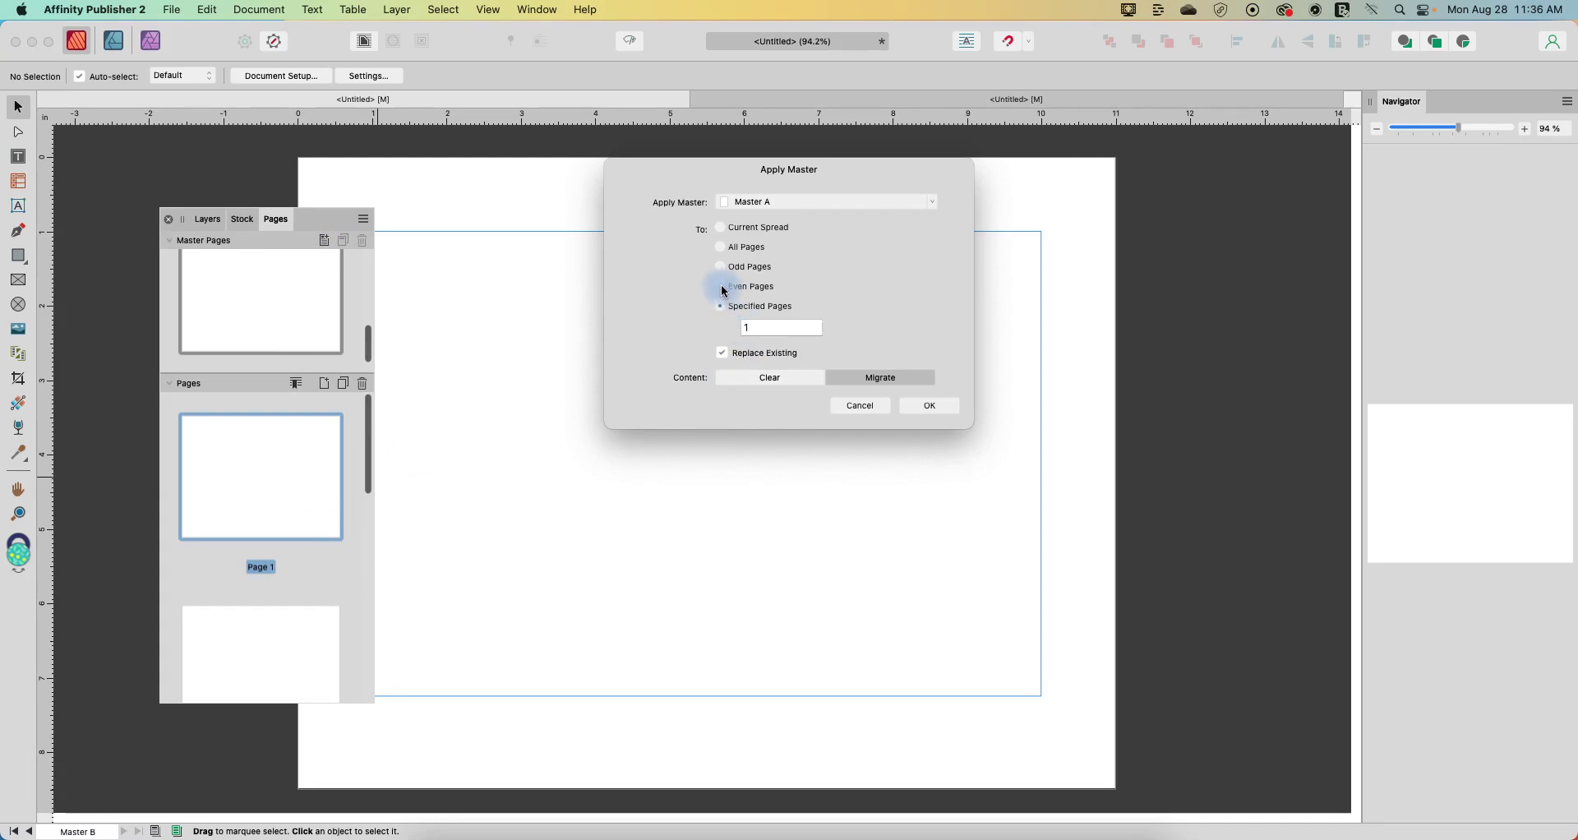
pyautogui.click(724, 289)
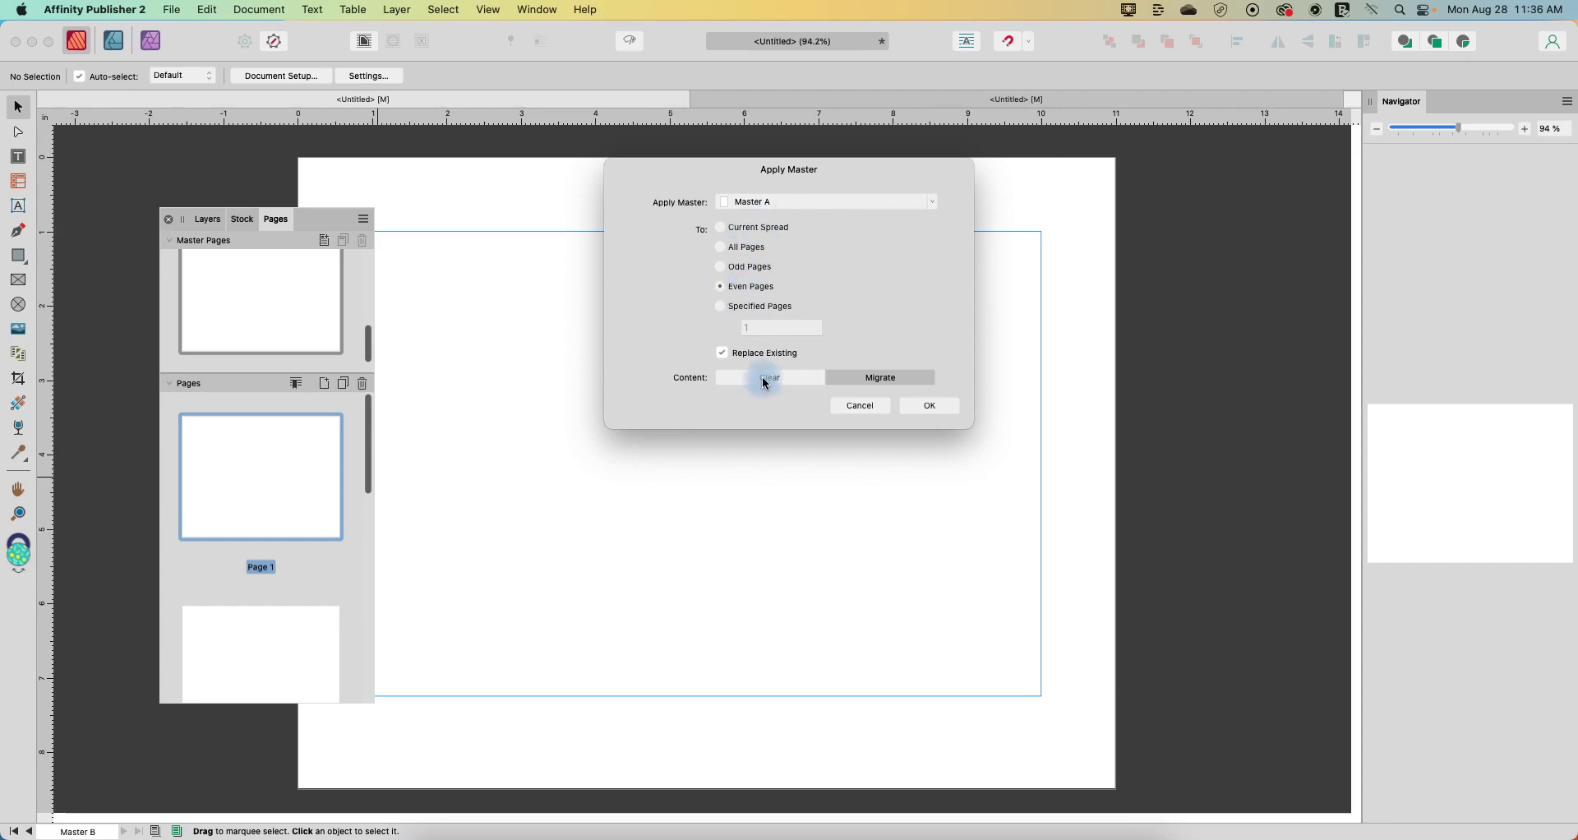
pyautogui.click(941, 407)
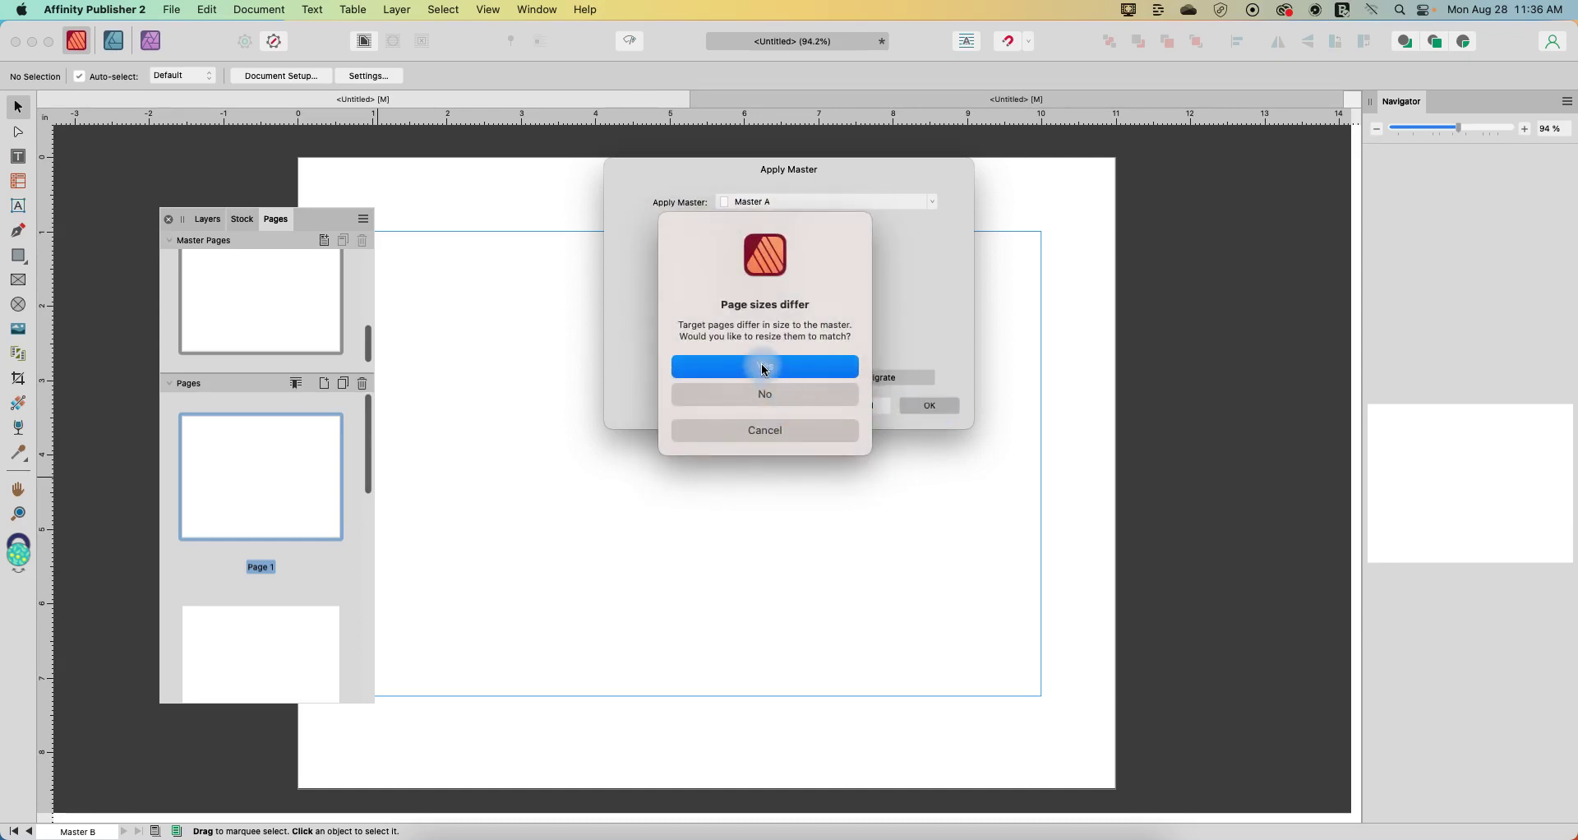
pyautogui.click(764, 367)
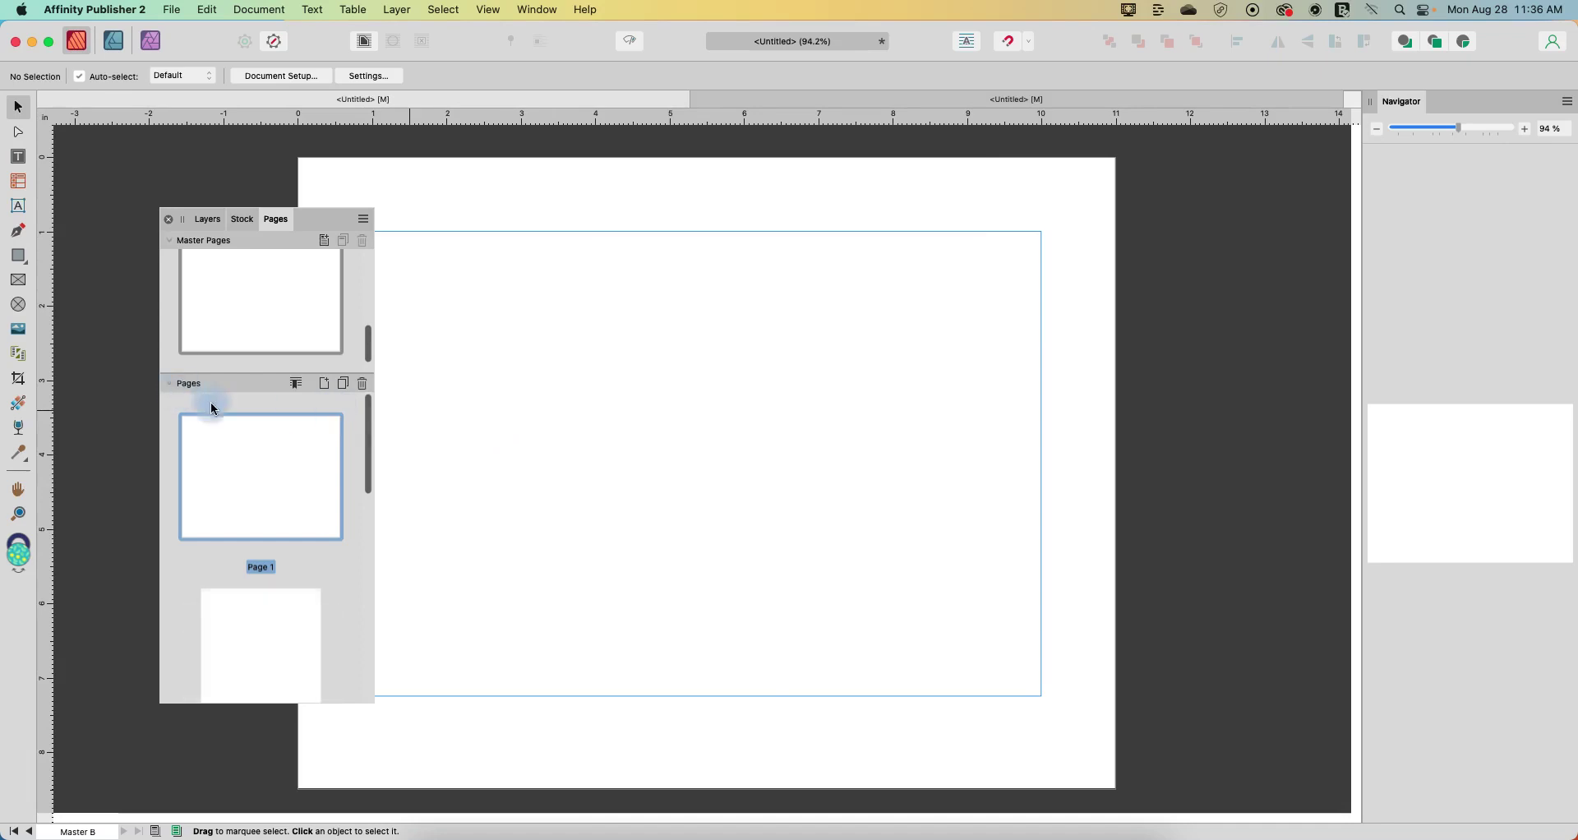
pyautogui.scroll(-8, 257, 430)
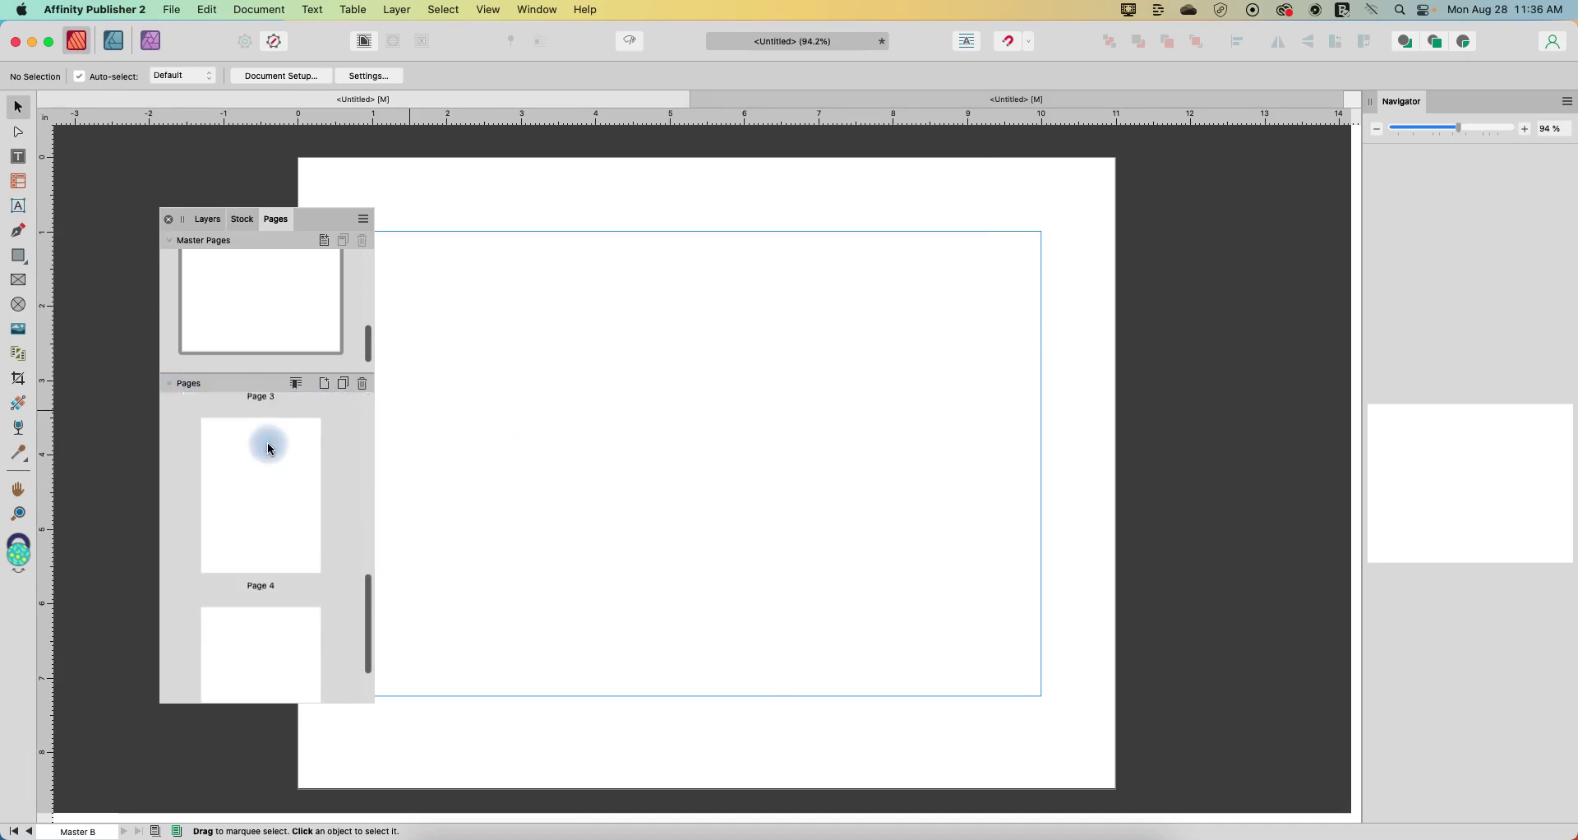
pyautogui.scroll(8, 270, 449)
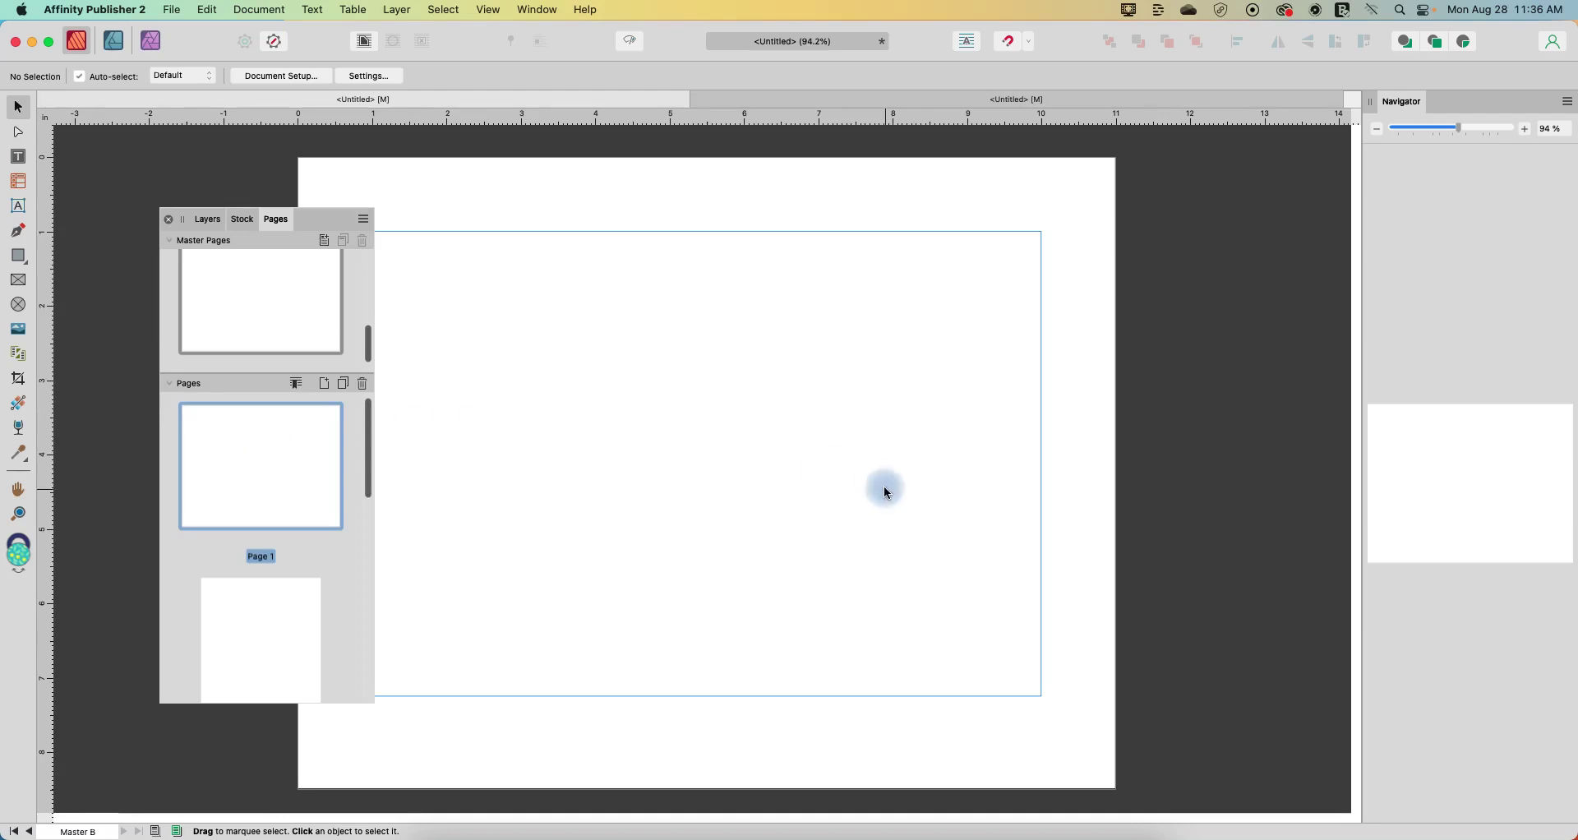
# Switch to the 40 Blogging Tips story document and fit its page to the window.
pyautogui.click(905, 95)
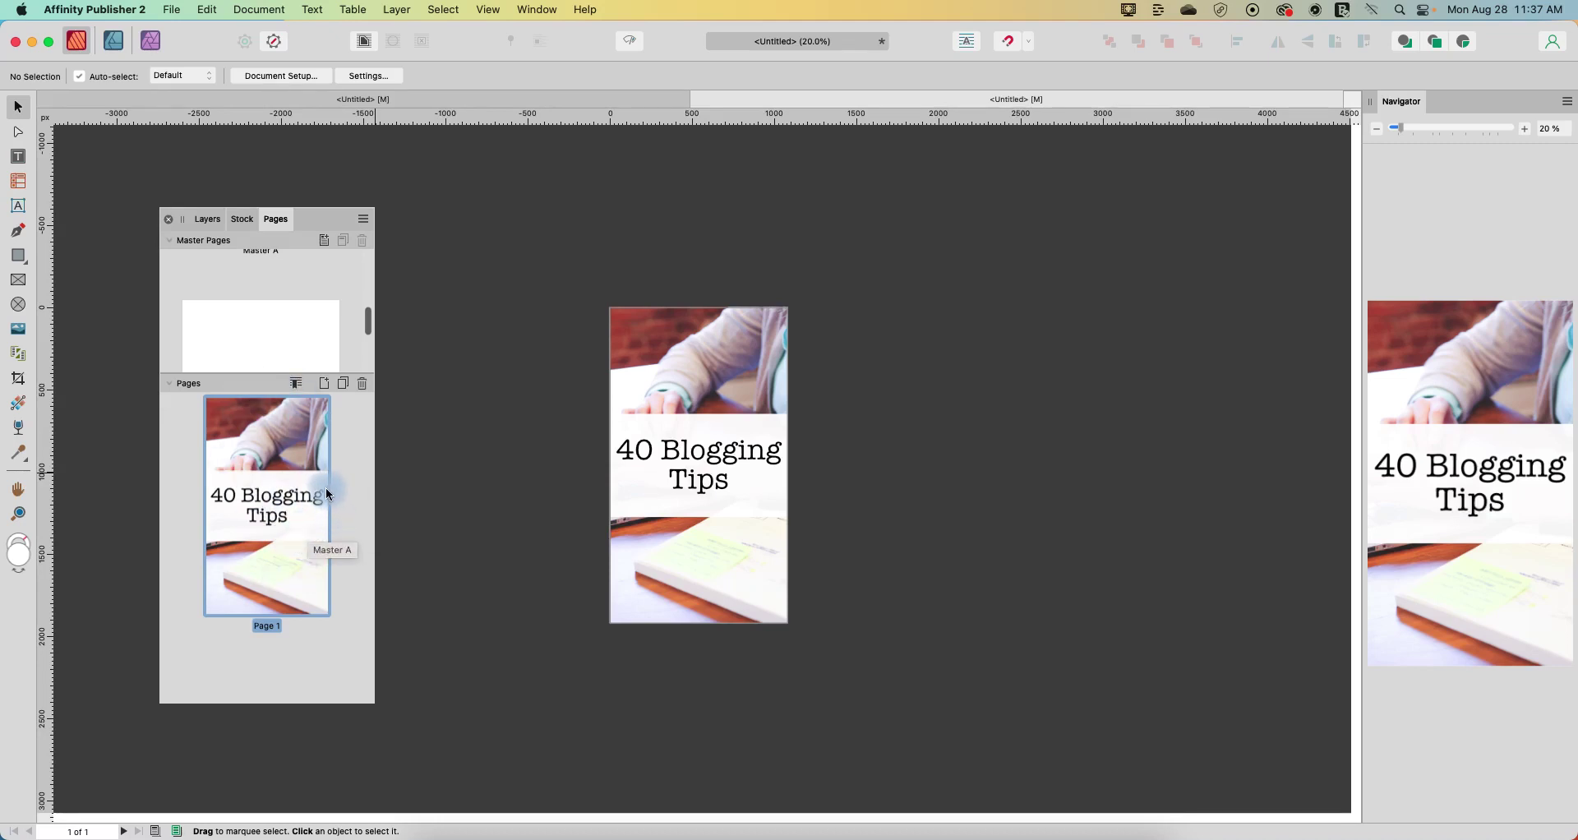
pyautogui.press('super+0')
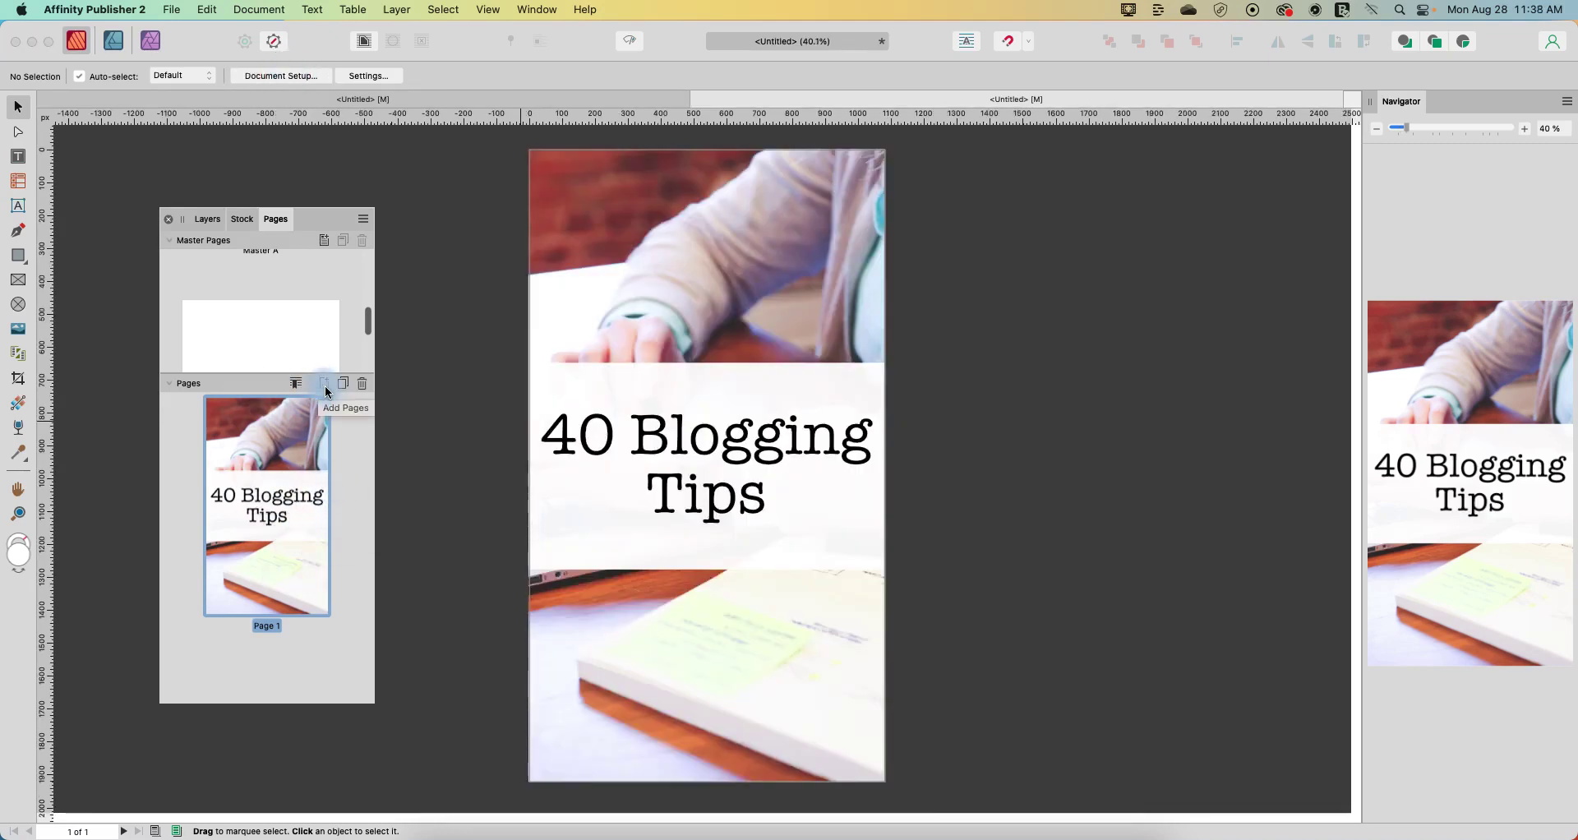
pyautogui.click(325, 383)
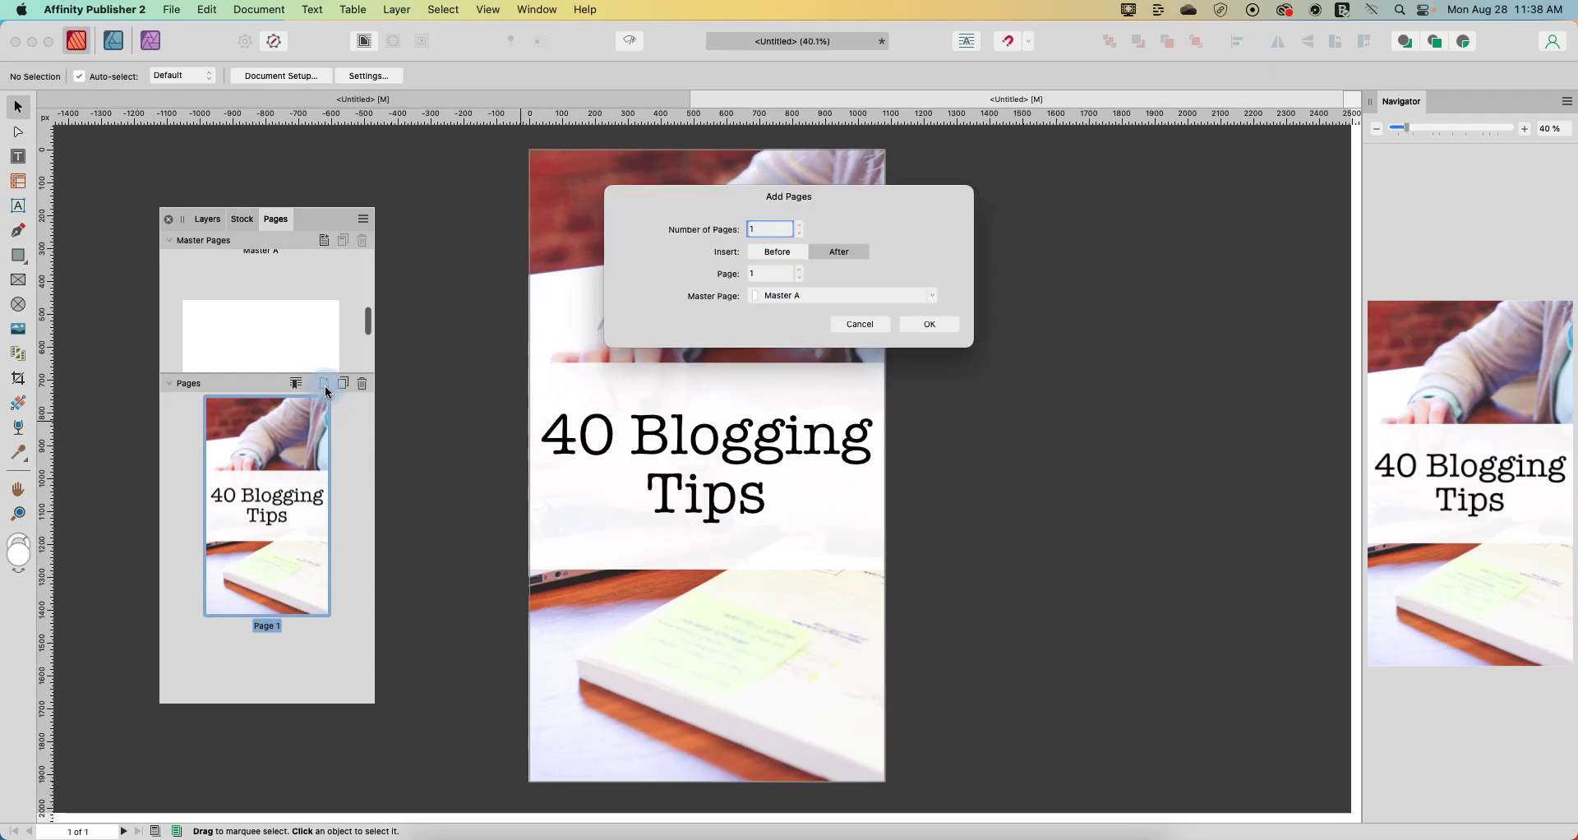
pyautogui.click(858, 325)
# Duplicate the story page as Page 2 and display it on the canvas.
pyautogui.rightClick(255, 525)
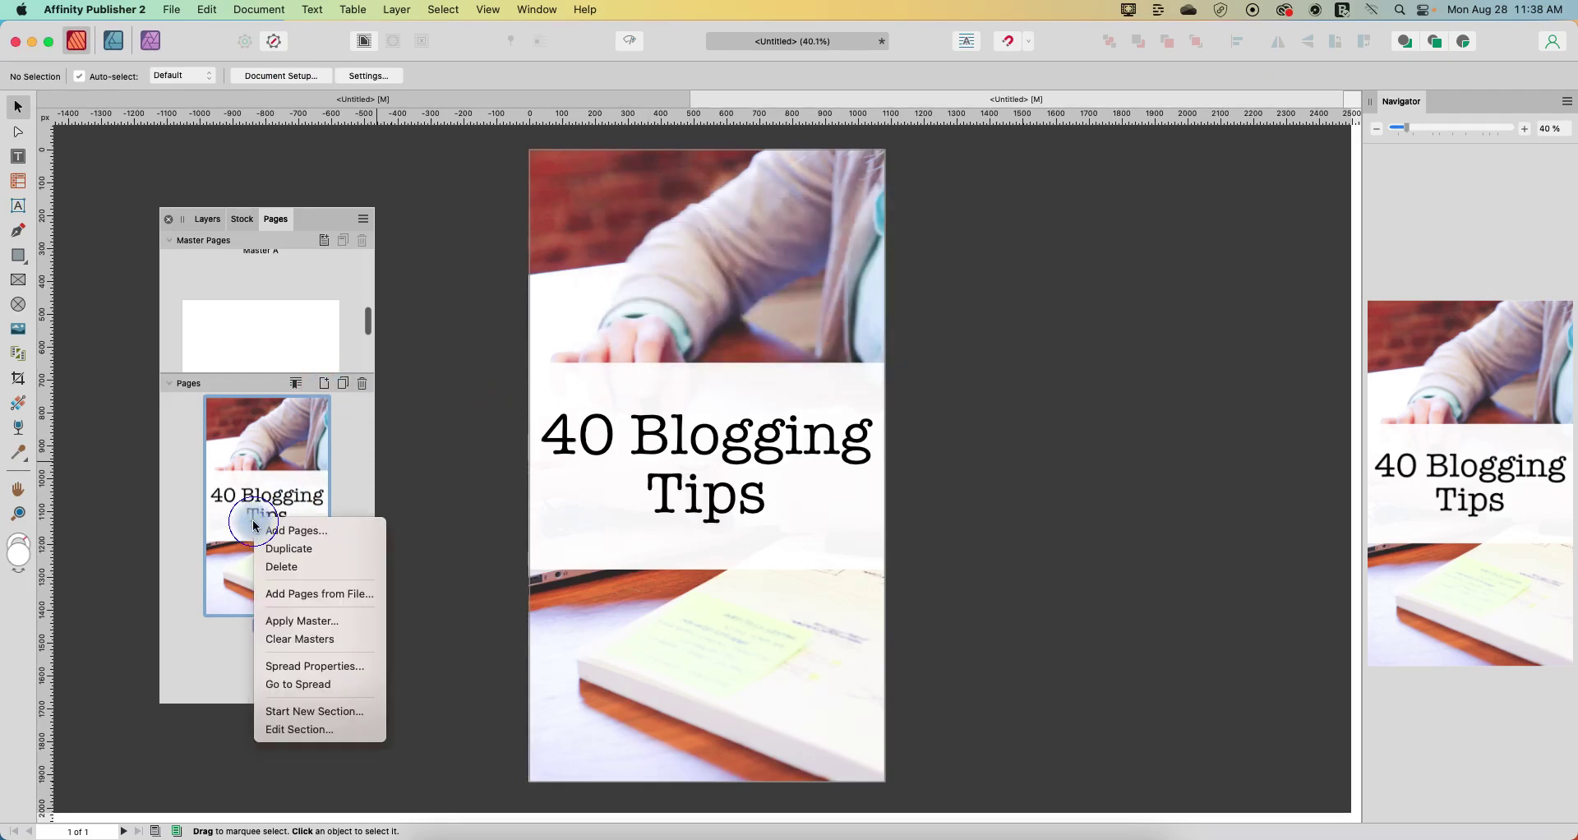
pyautogui.click(283, 555)
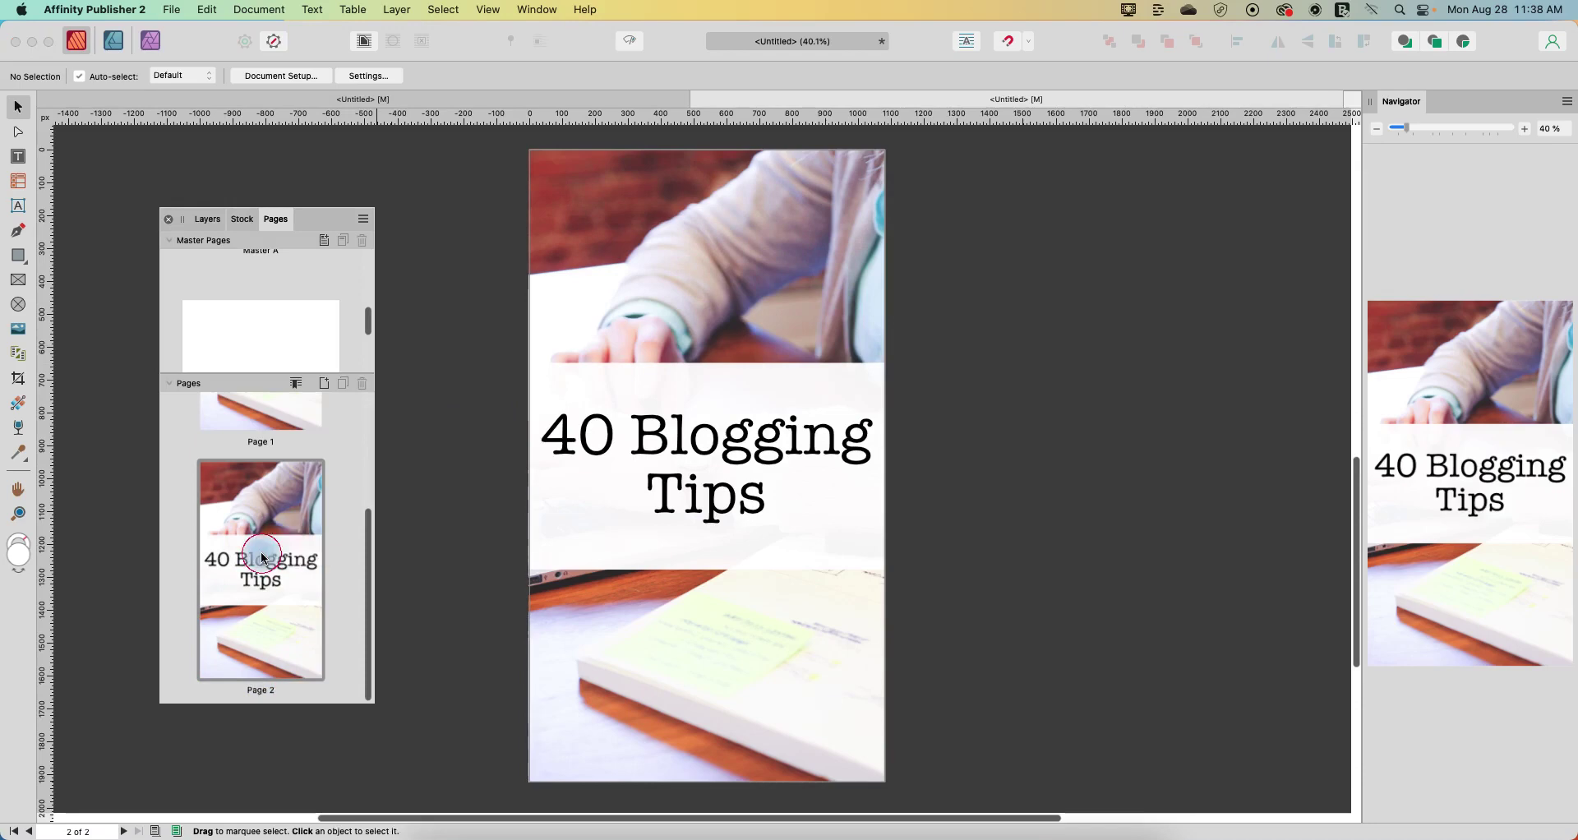
pyautogui.click(263, 559)
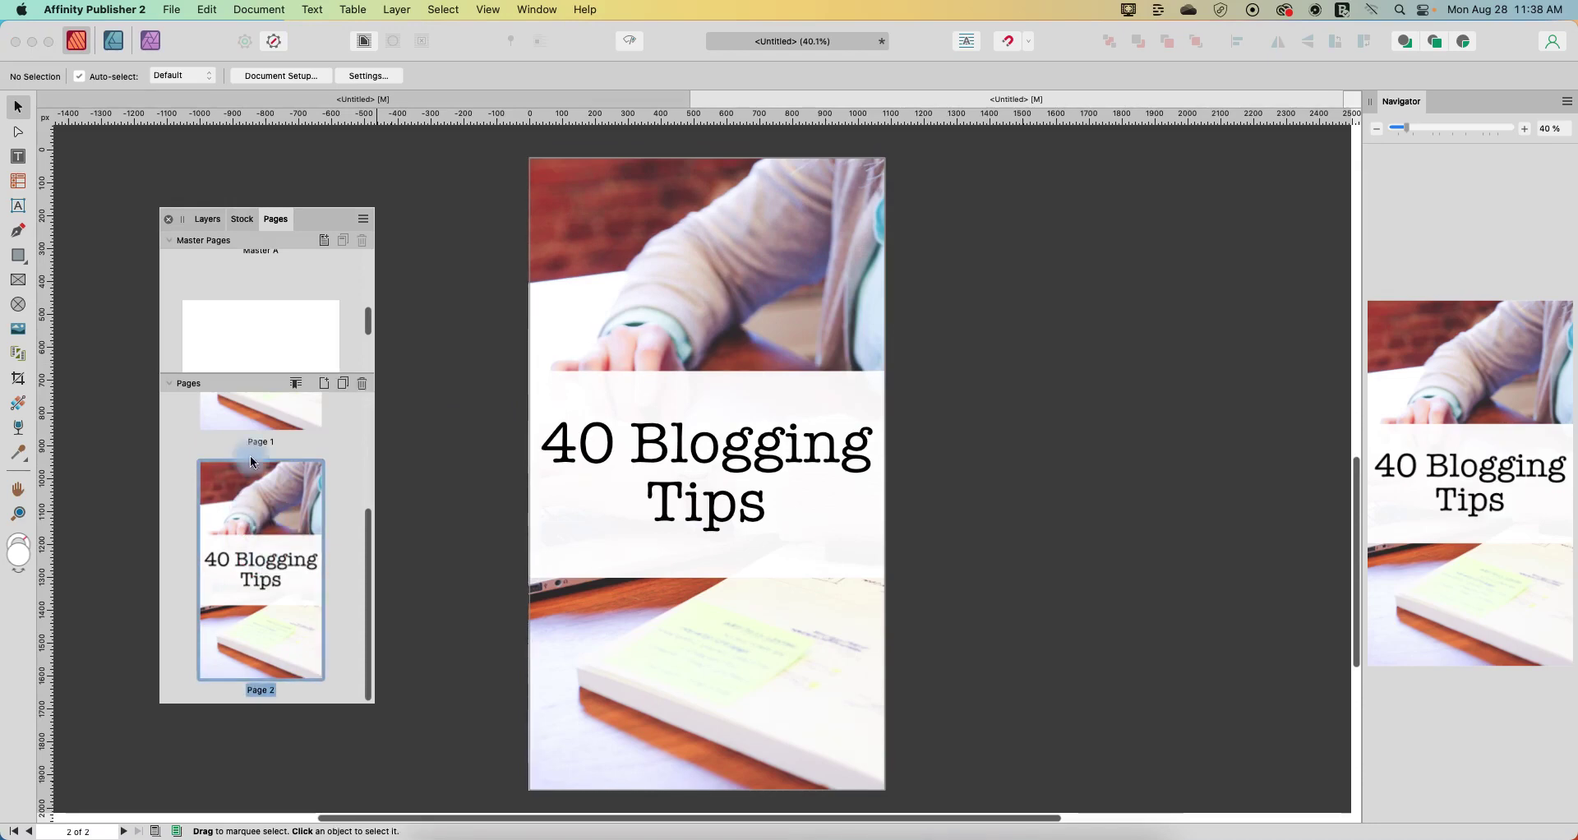
# Resize only Page 2 to the Social Media Square Post preset, 1080 × 1080 px.
pyautogui.click(282, 76)
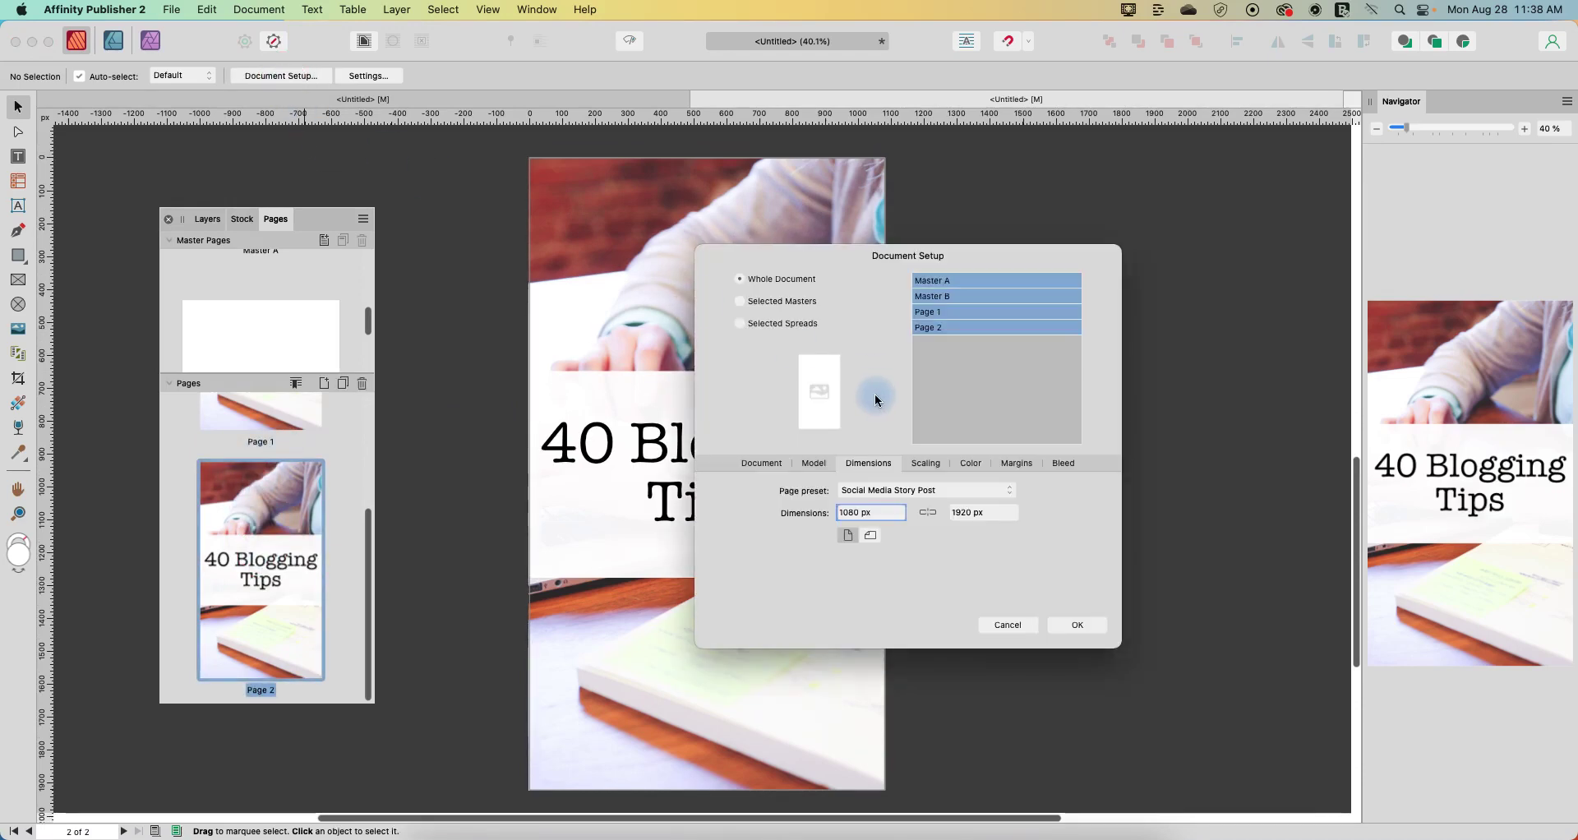
pyautogui.click(742, 326)
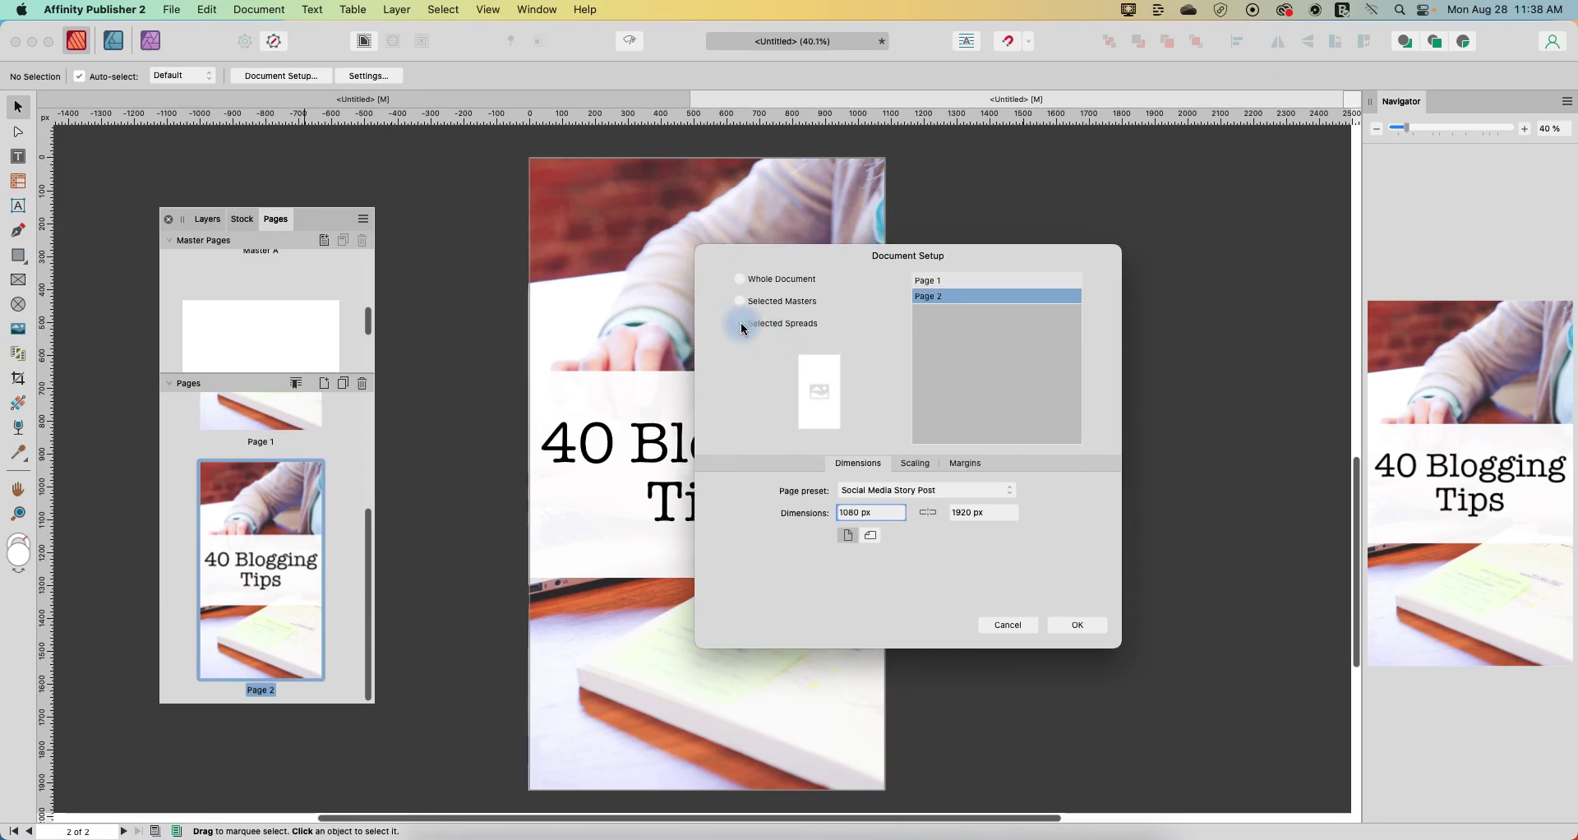
pyautogui.click(957, 297)
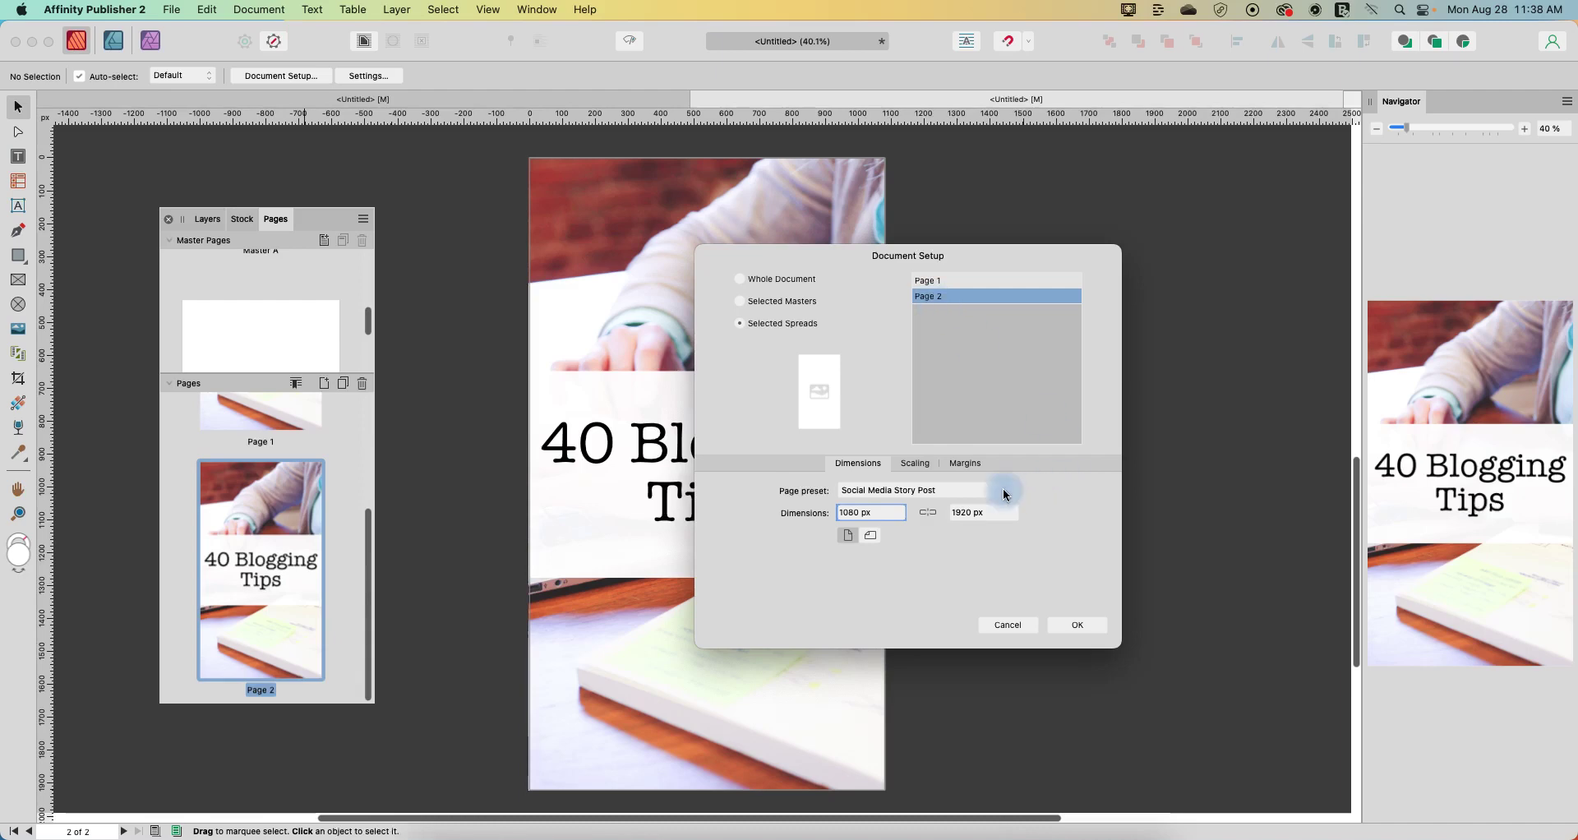
pyautogui.click(956, 491)
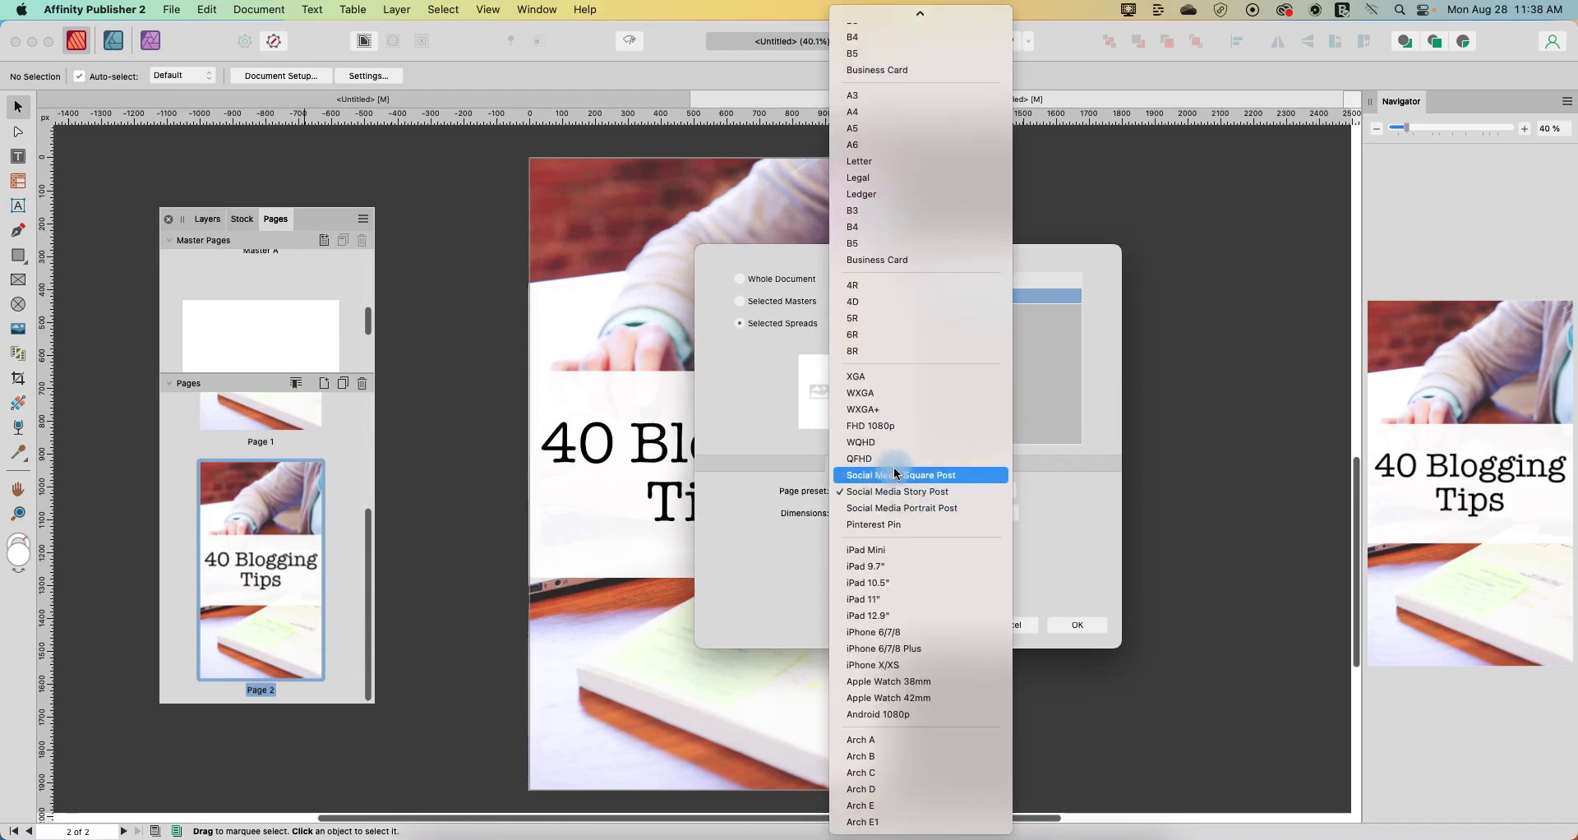
pyautogui.click(921, 477)
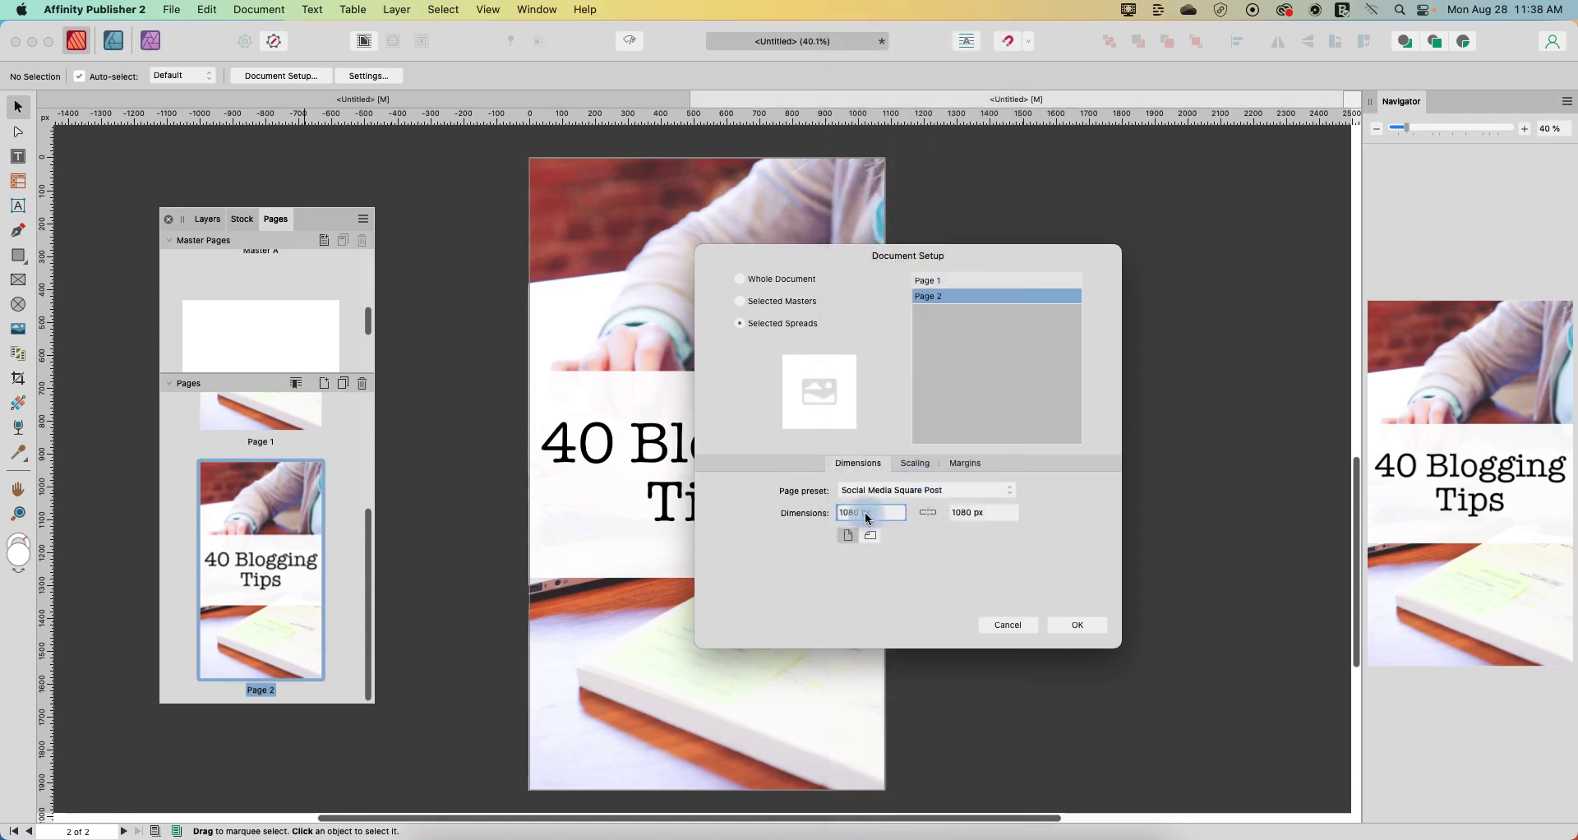
pyautogui.click(1065, 624)
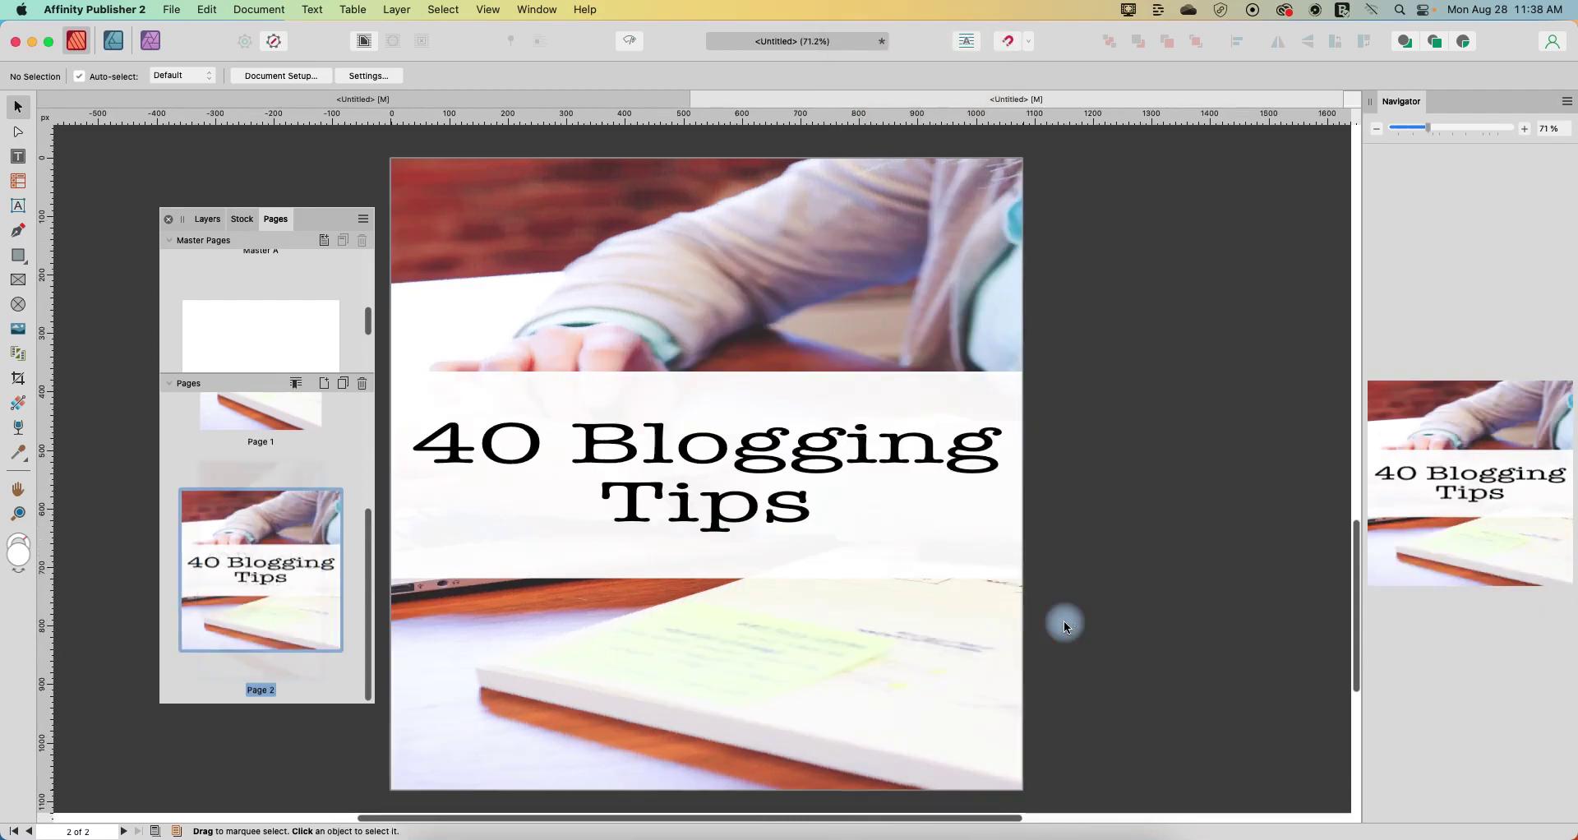
pyautogui.scroll(3, 309, 489)
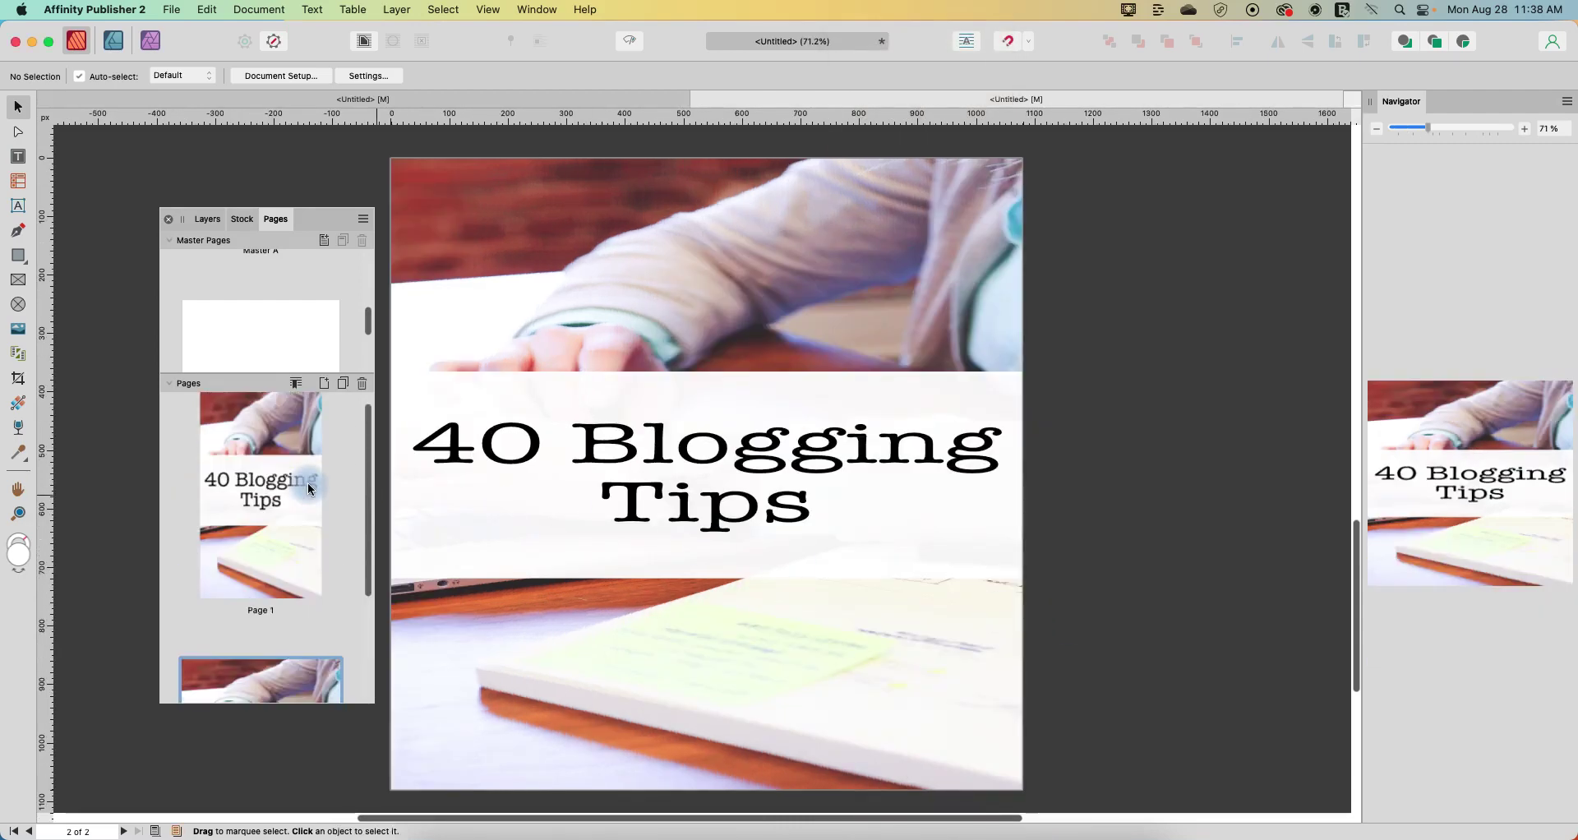
pyautogui.scroll(-2, 312, 493)
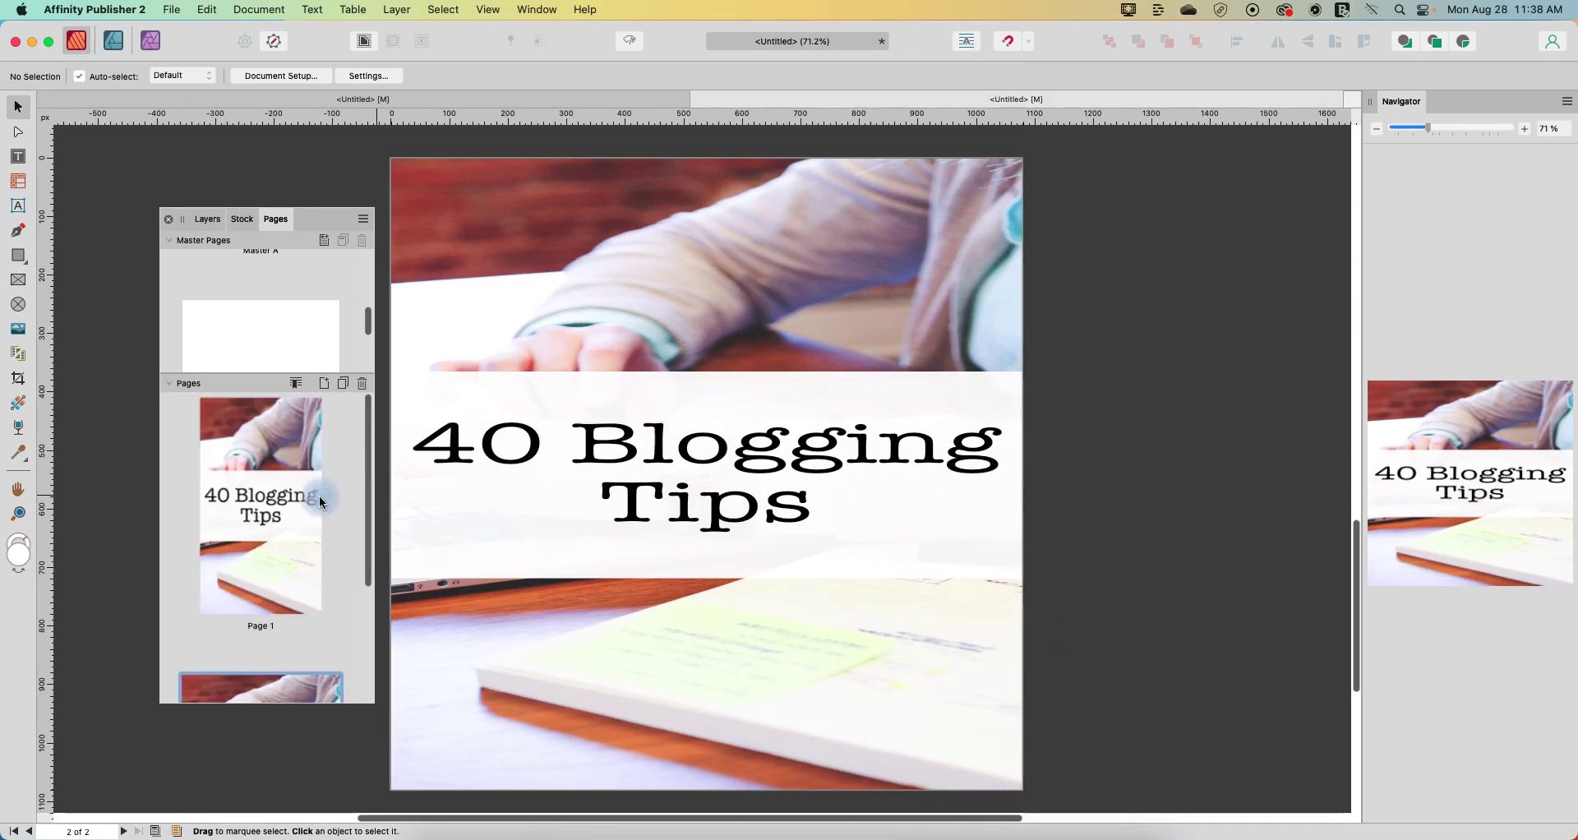
pyautogui.scroll(2, 333, 503)
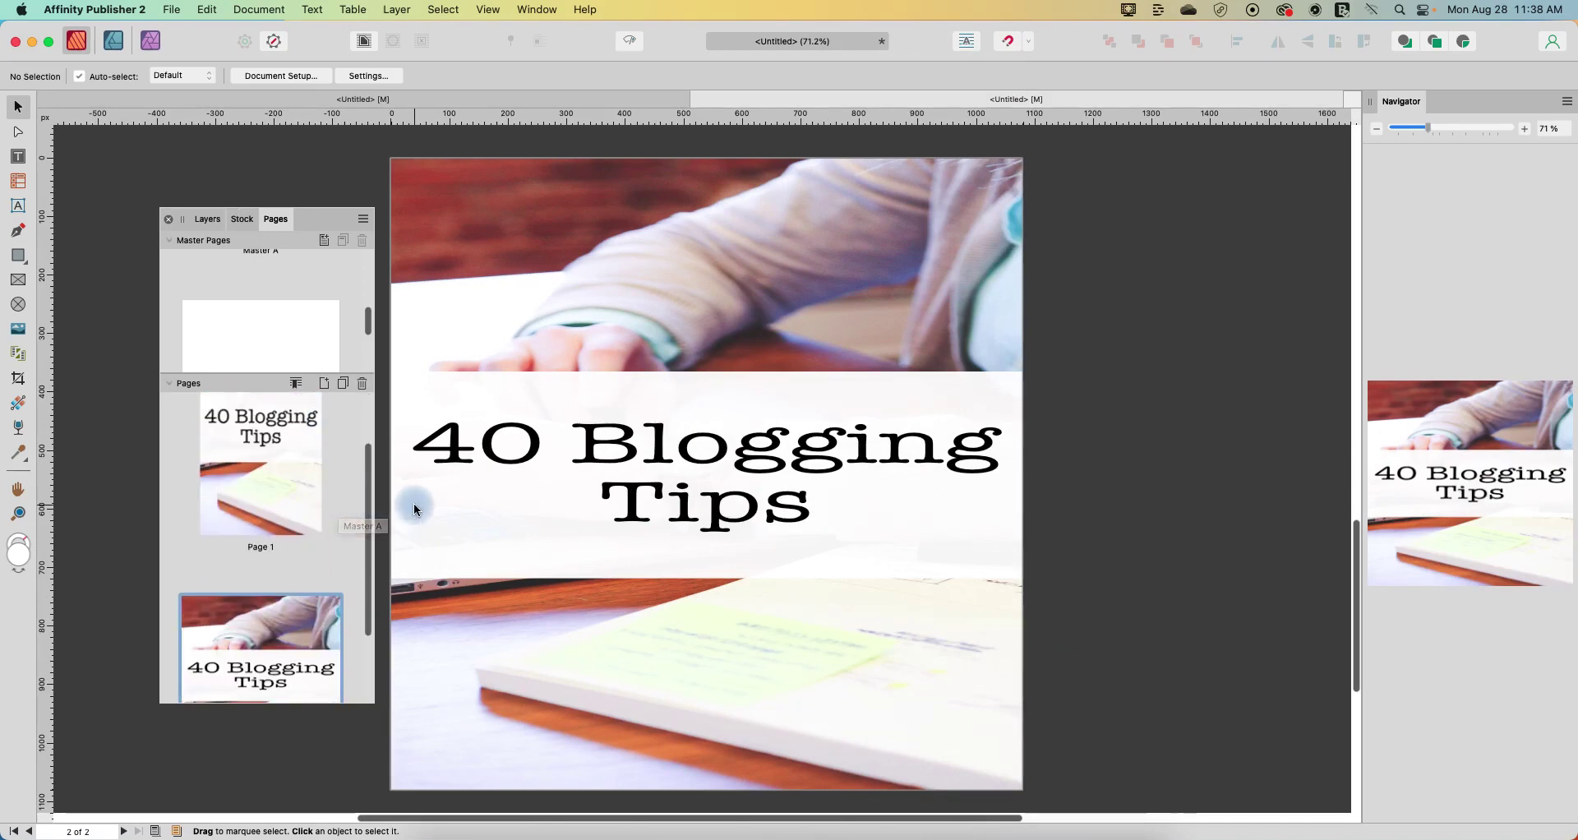
# Trim the background photo in from its left and right sides to fit the square page.
pyautogui.press('super+minus')
pyautogui.press('super+minus')
pyautogui.press('super+minus')
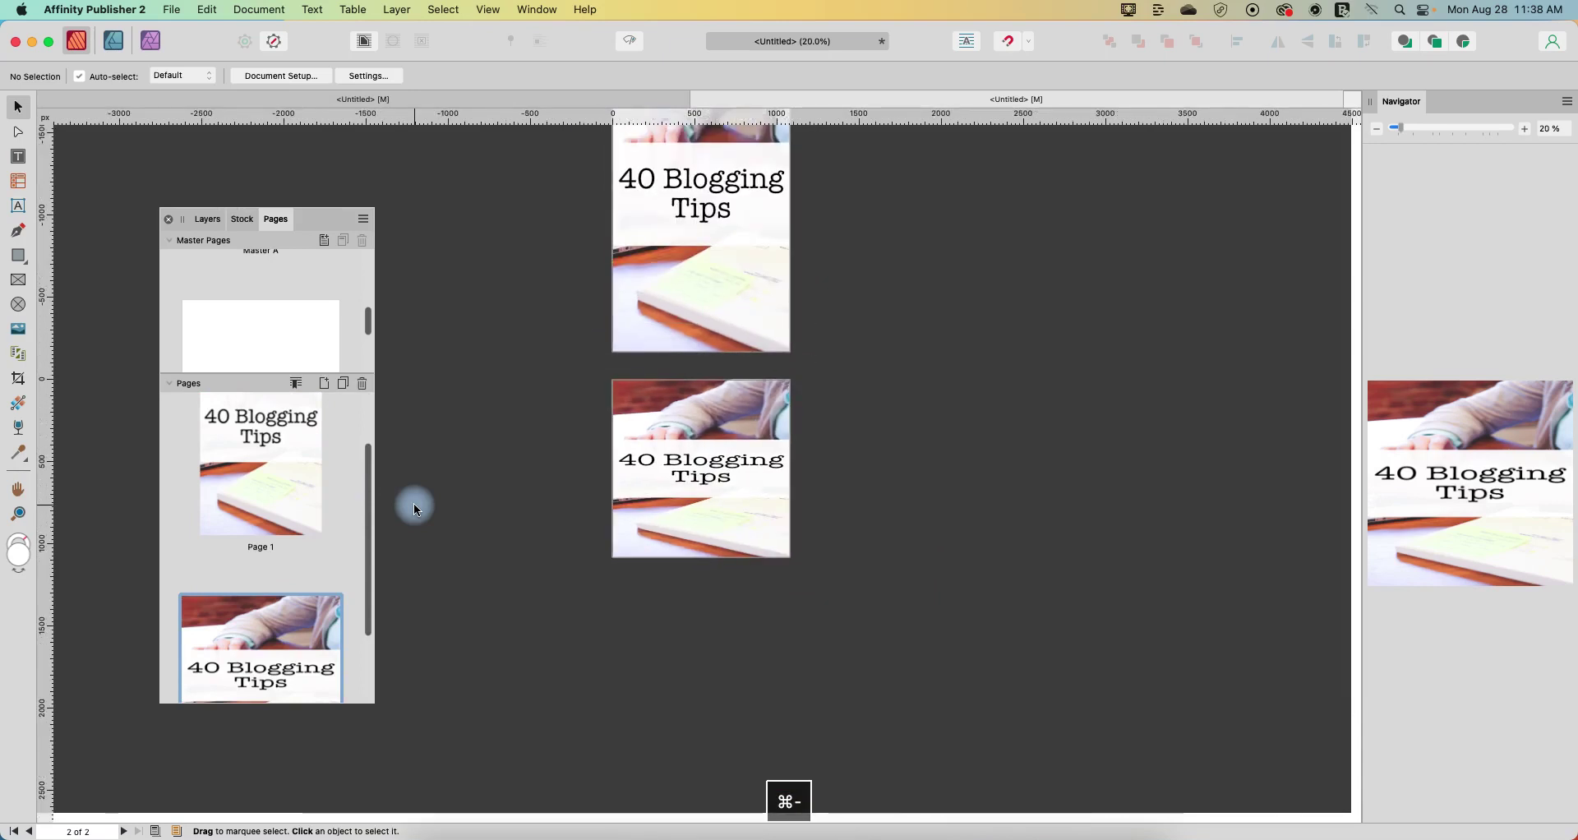
pyautogui.click(663, 417)
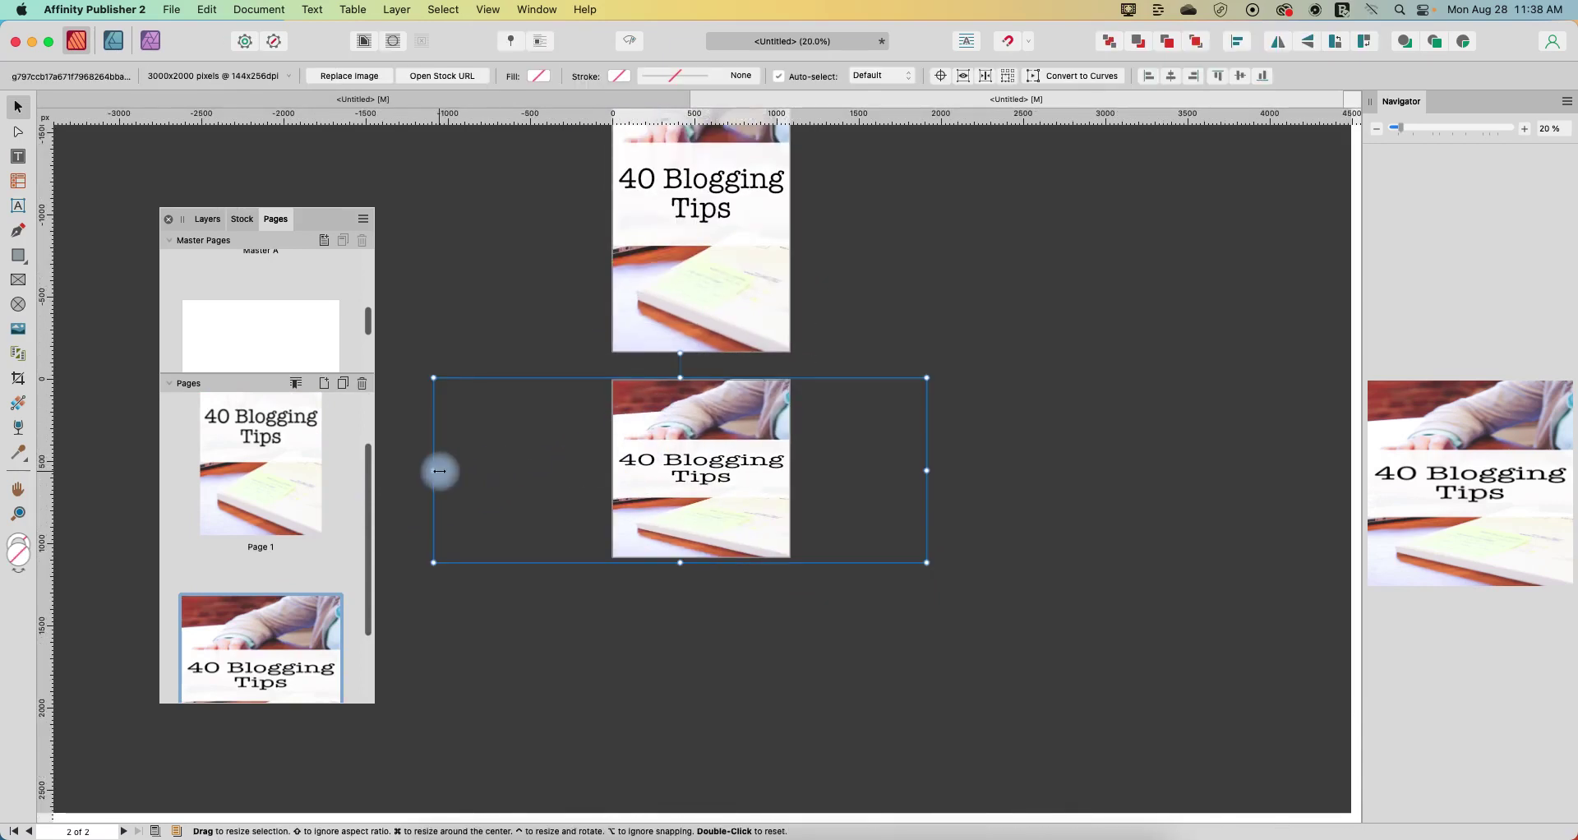
pyautogui.moveTo(434, 470); pyautogui.dragTo(501, 470)
pyautogui.moveTo(924, 469); pyautogui.dragTo(890, 470)
# Narrow the '40 Blogging Tips' title frame so the title enlarges to fit the square page.
pyautogui.click(732, 464)
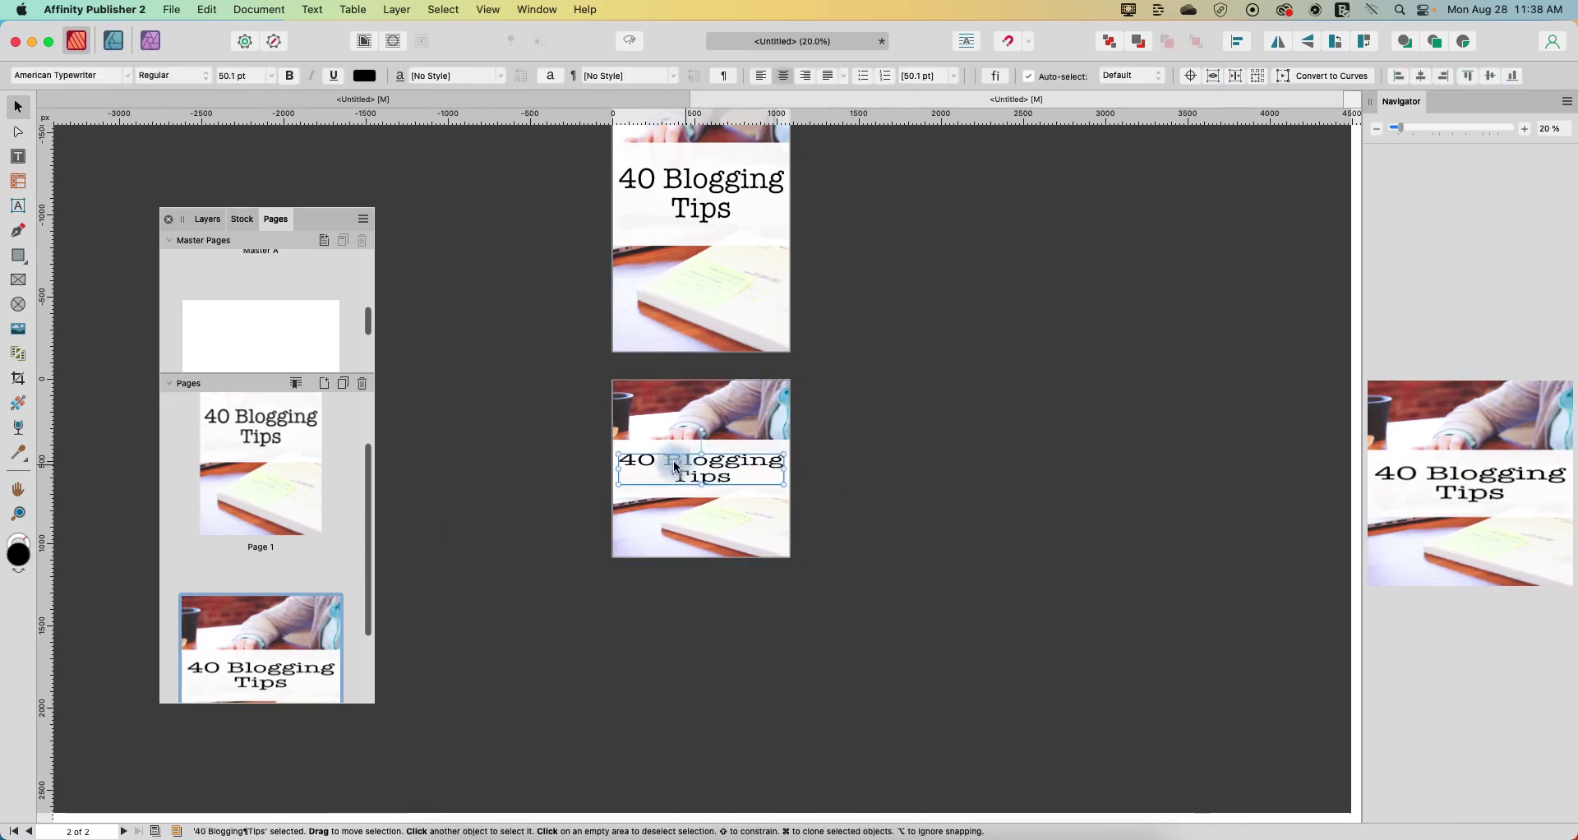
pyautogui.moveTo(617, 469); pyautogui.dragTo(767, 487)
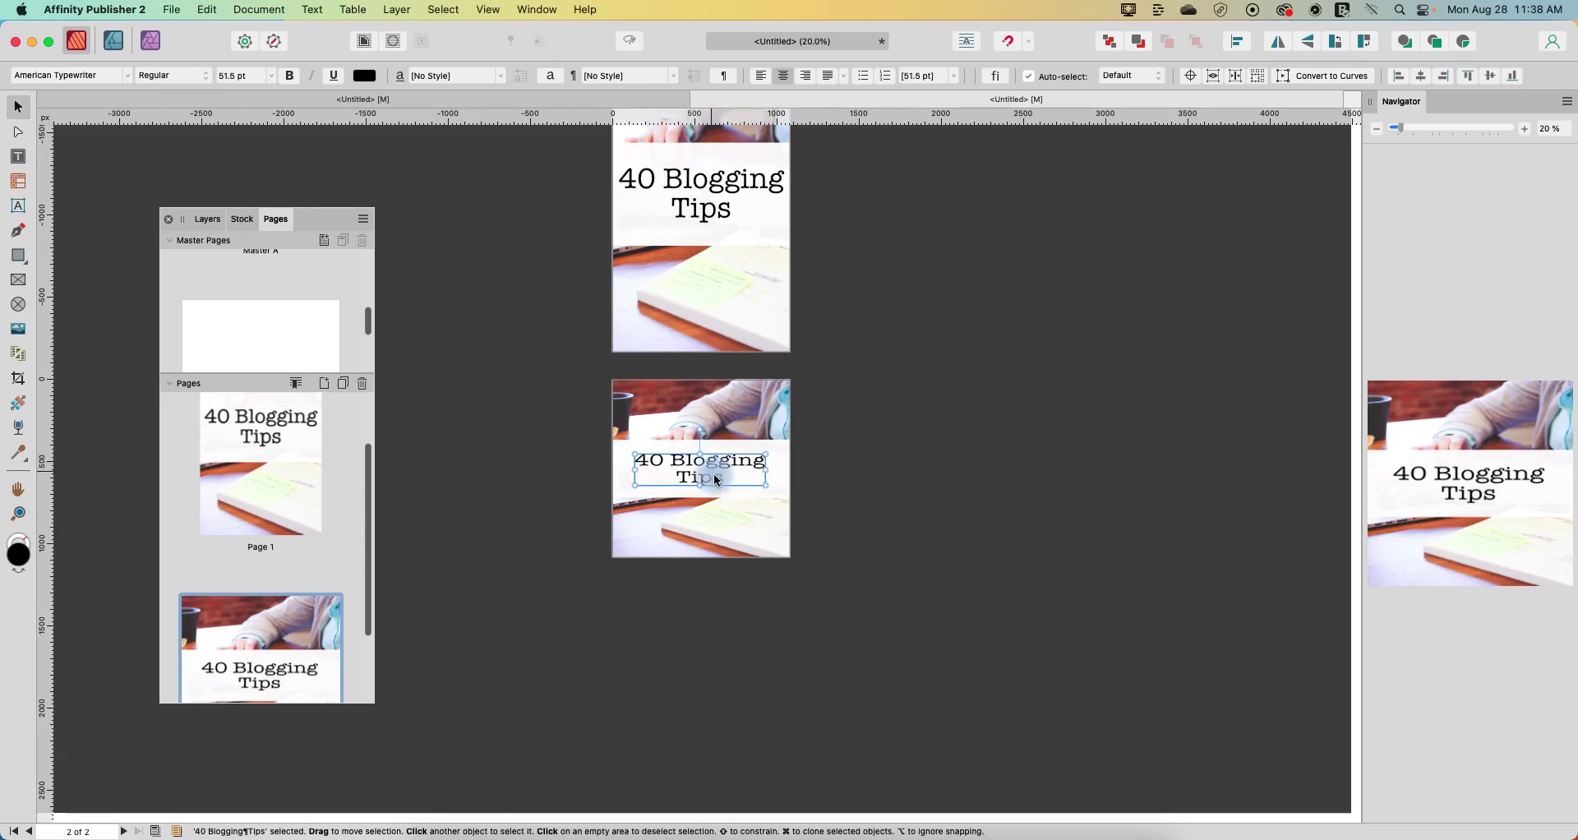
pyautogui.tripleClick(704, 465)
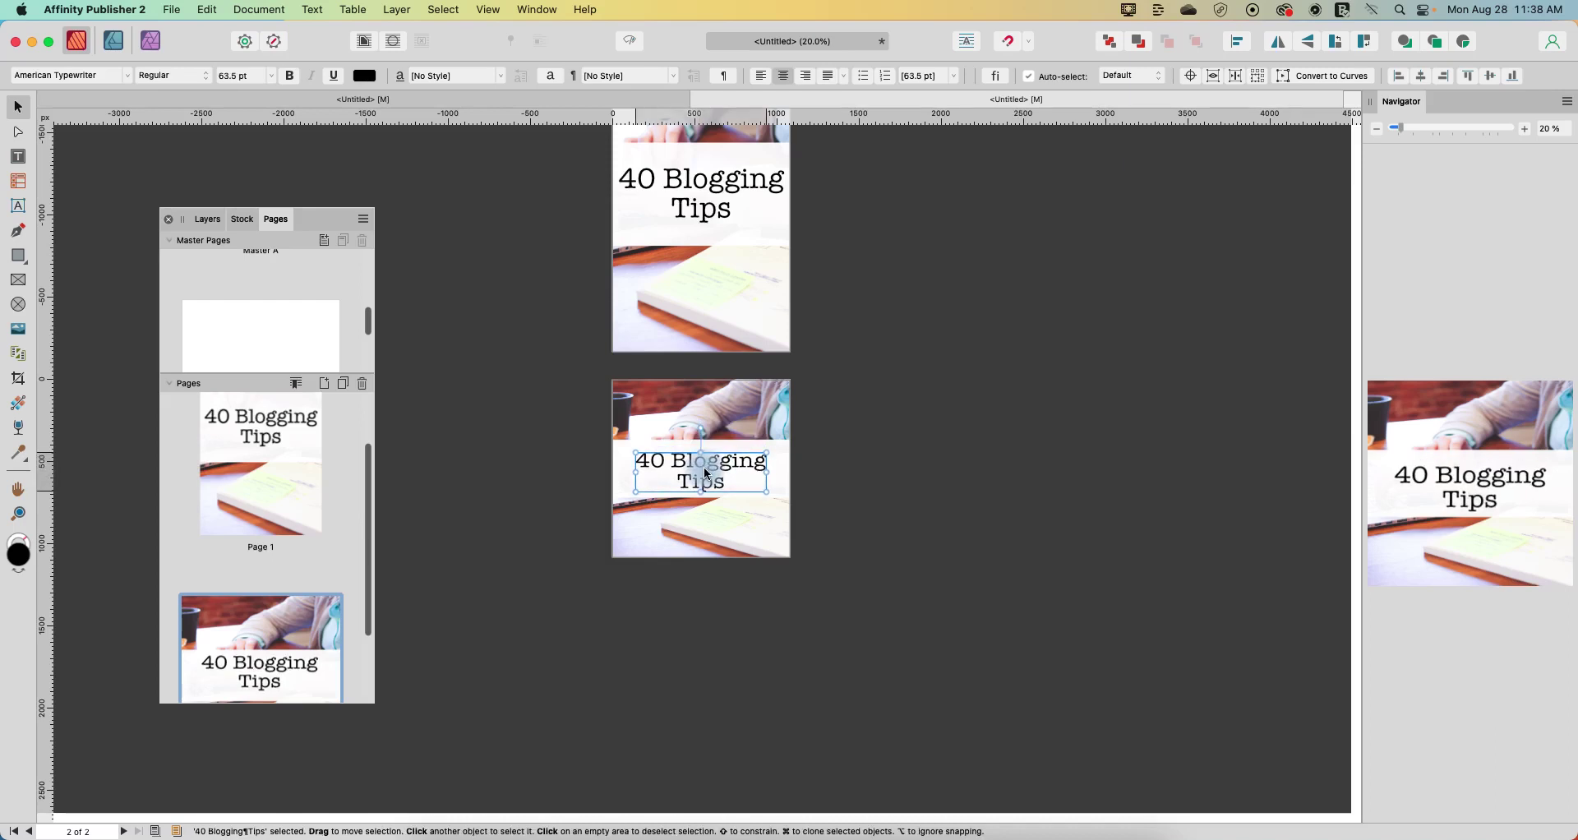
pyautogui.click(857, 487)
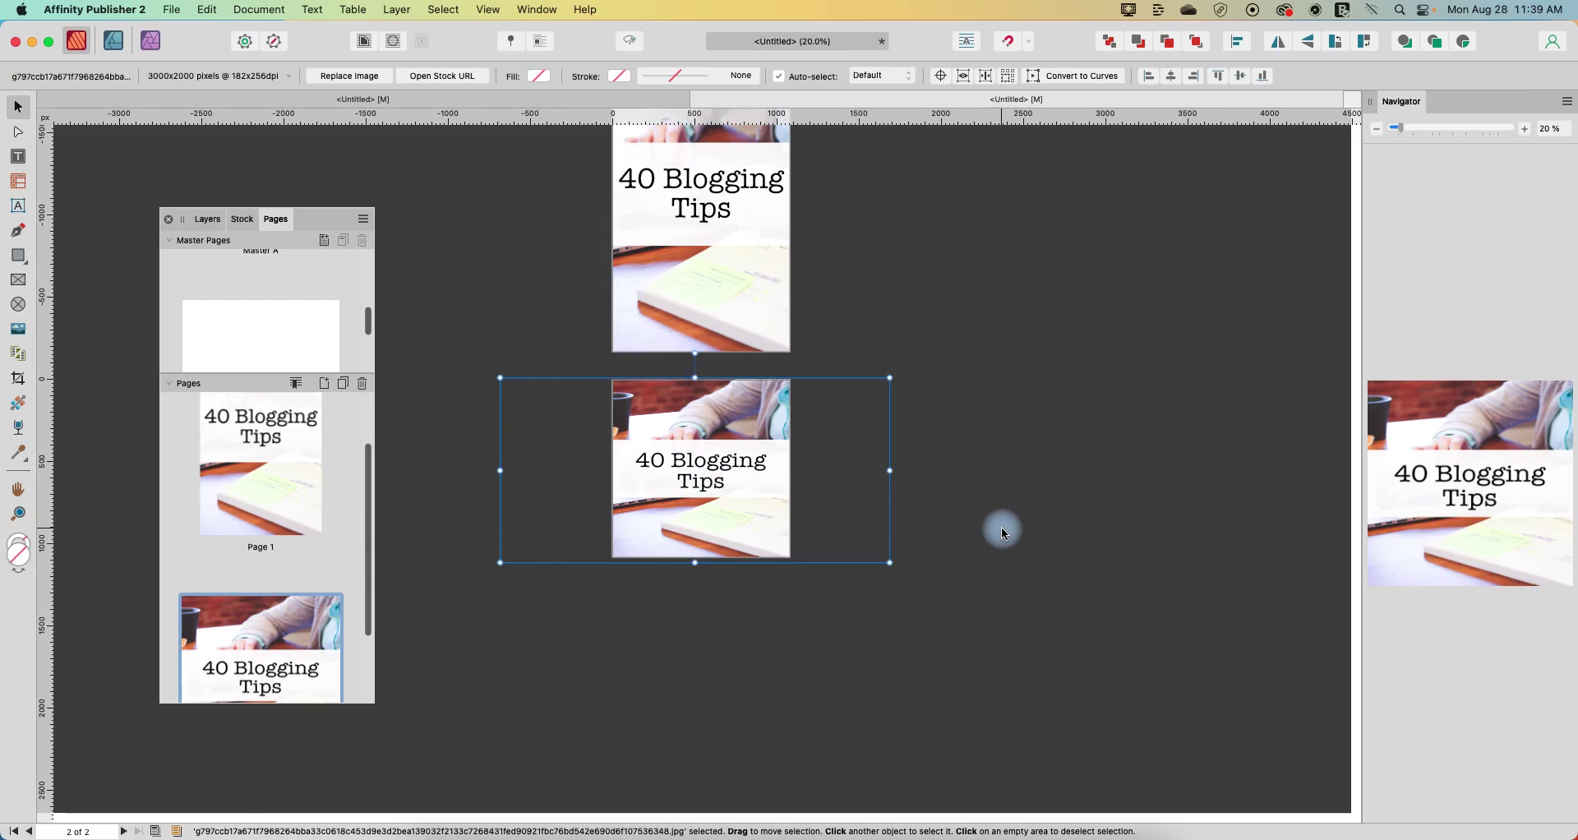
# Duplicate the story page to create a new Page 2.
pyautogui.rightClick(282, 459)
pyautogui.click(316, 494)
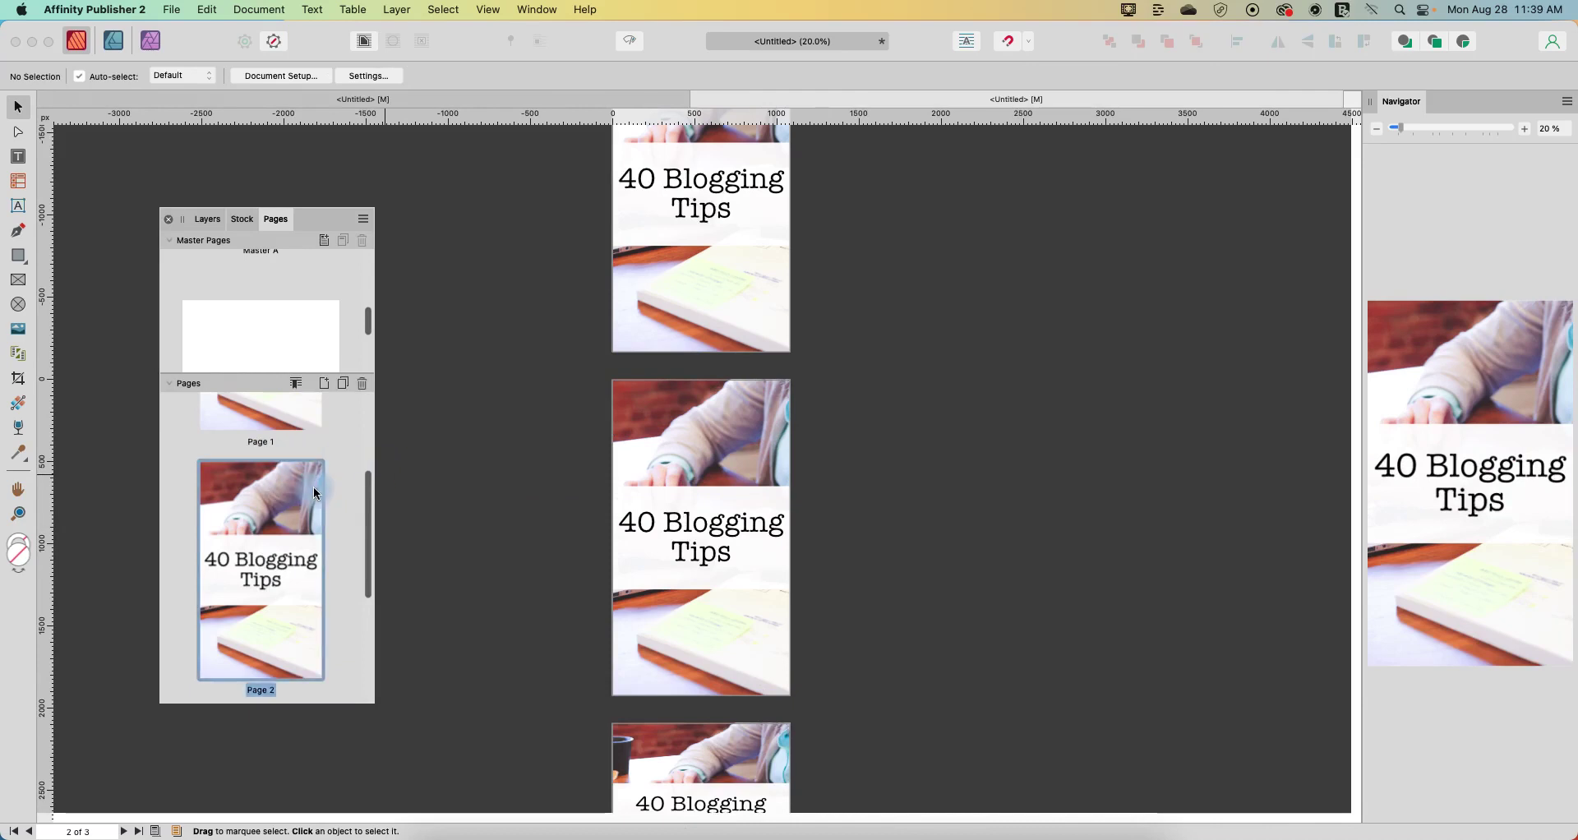
pyautogui.rightClick(317, 494)
# Resize only Page 2 to the Pinterest Pin preset, 1000 × 1500 px.
pyautogui.click(283, 76)
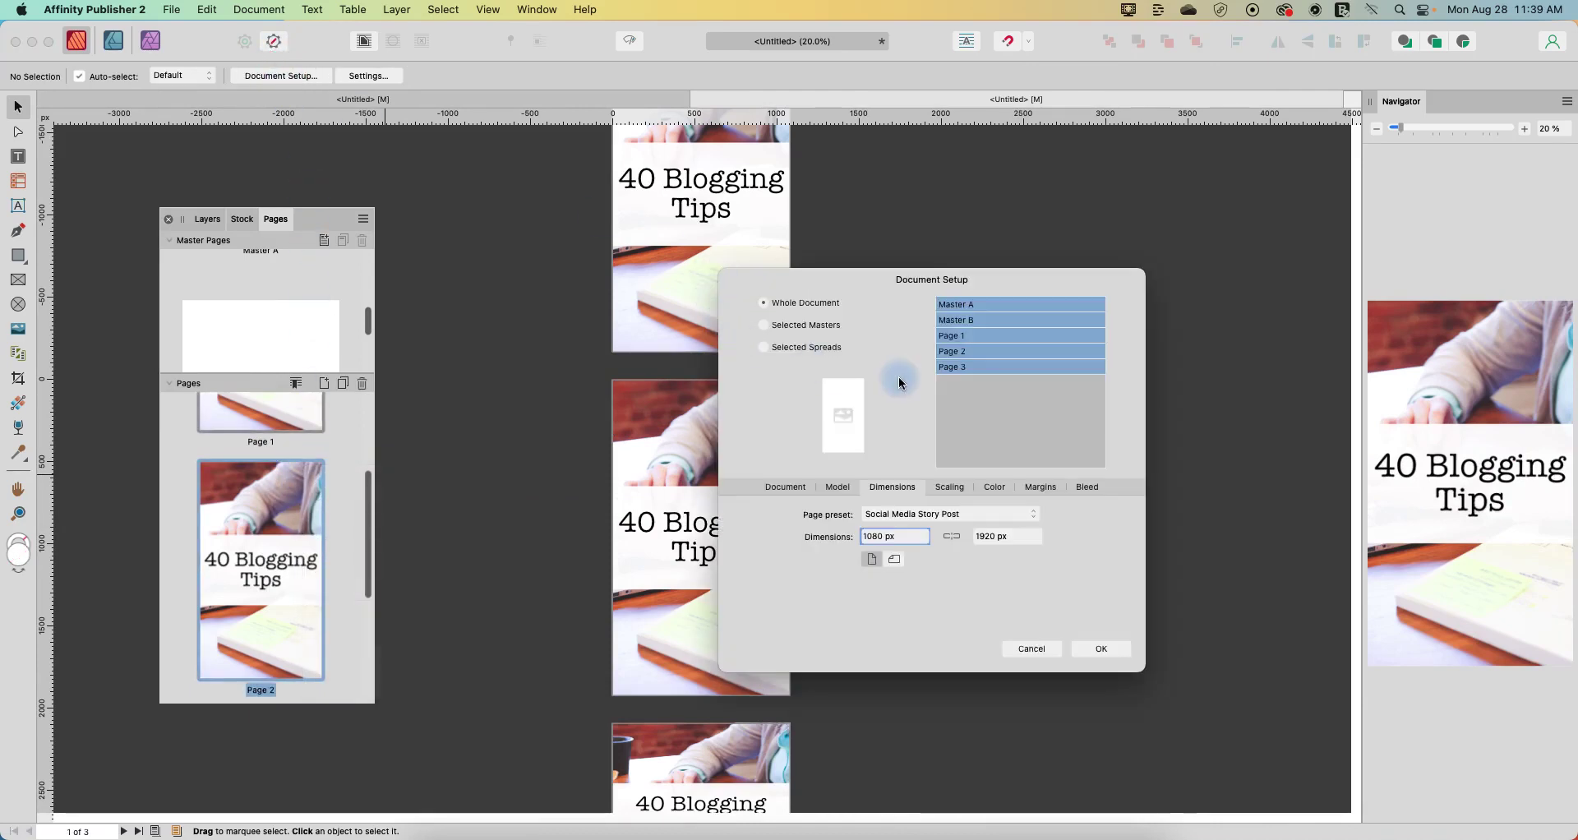
pyautogui.click(824, 348)
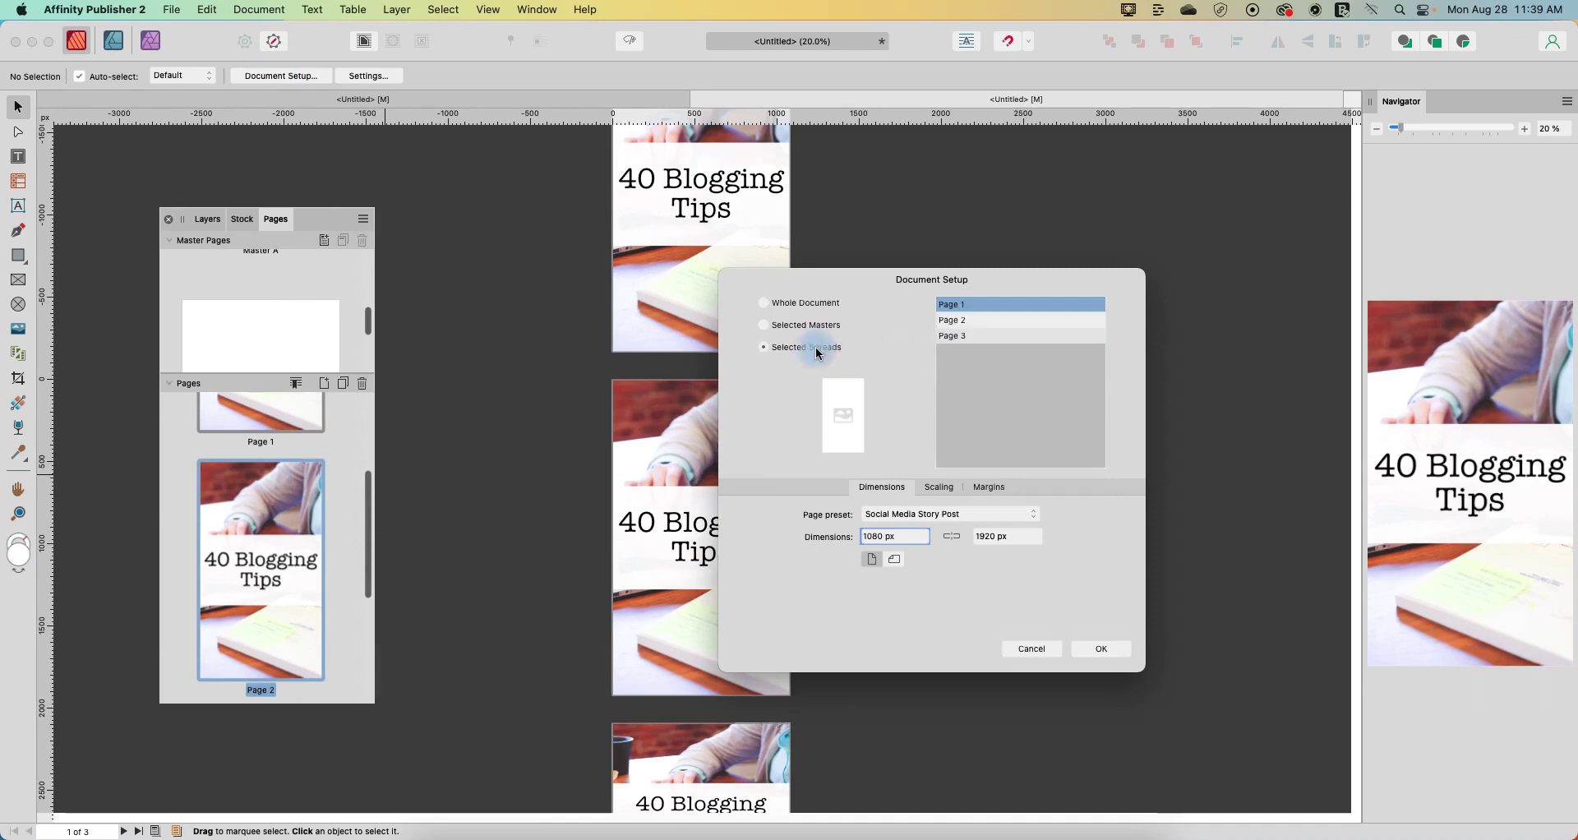
pyautogui.click(972, 319)
pyautogui.click(1061, 443)
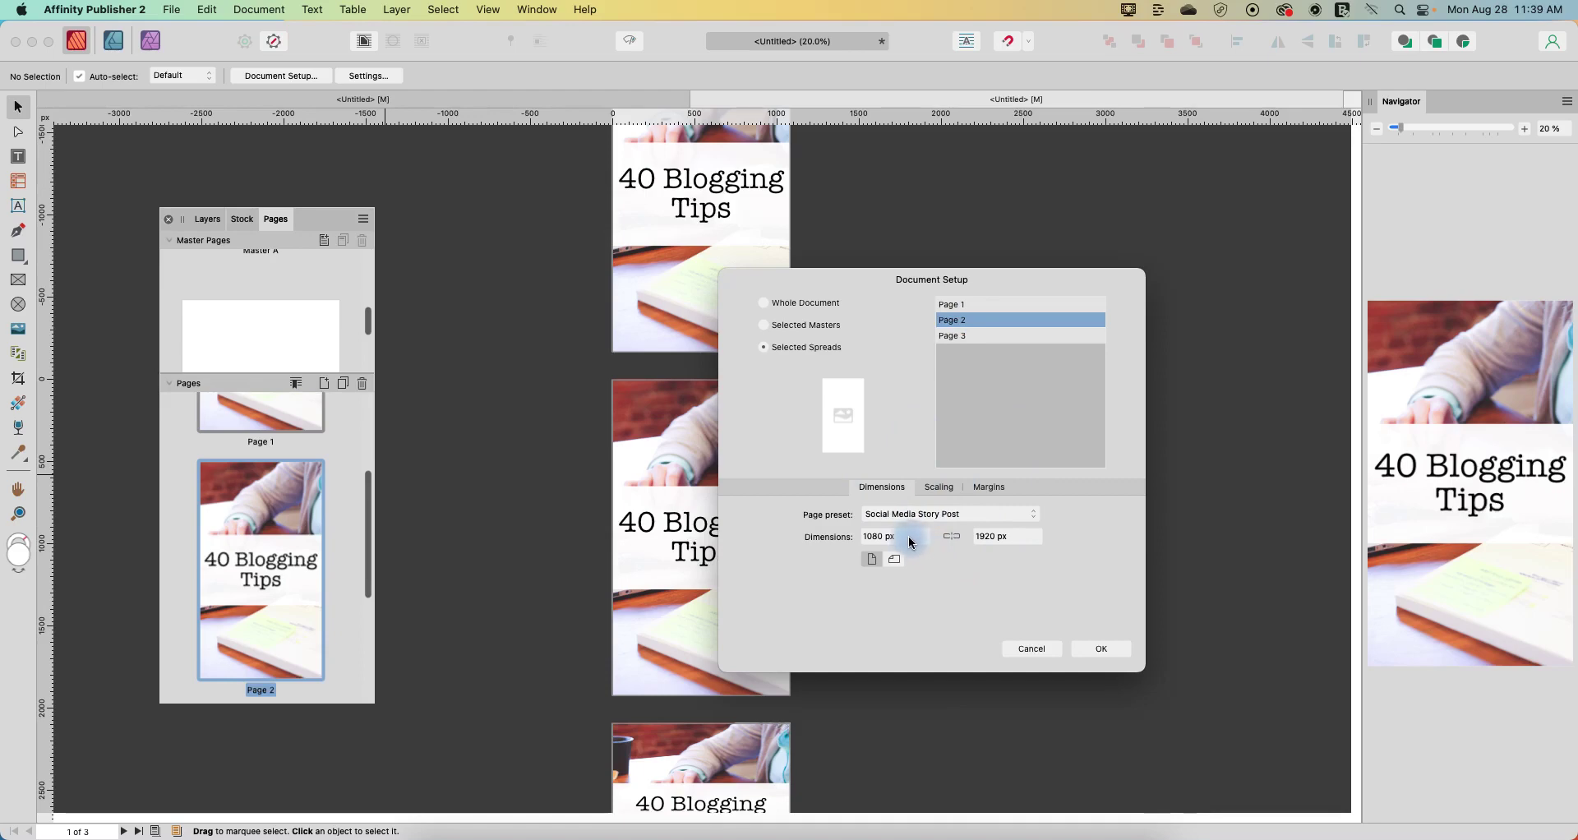
pyautogui.click(945, 516)
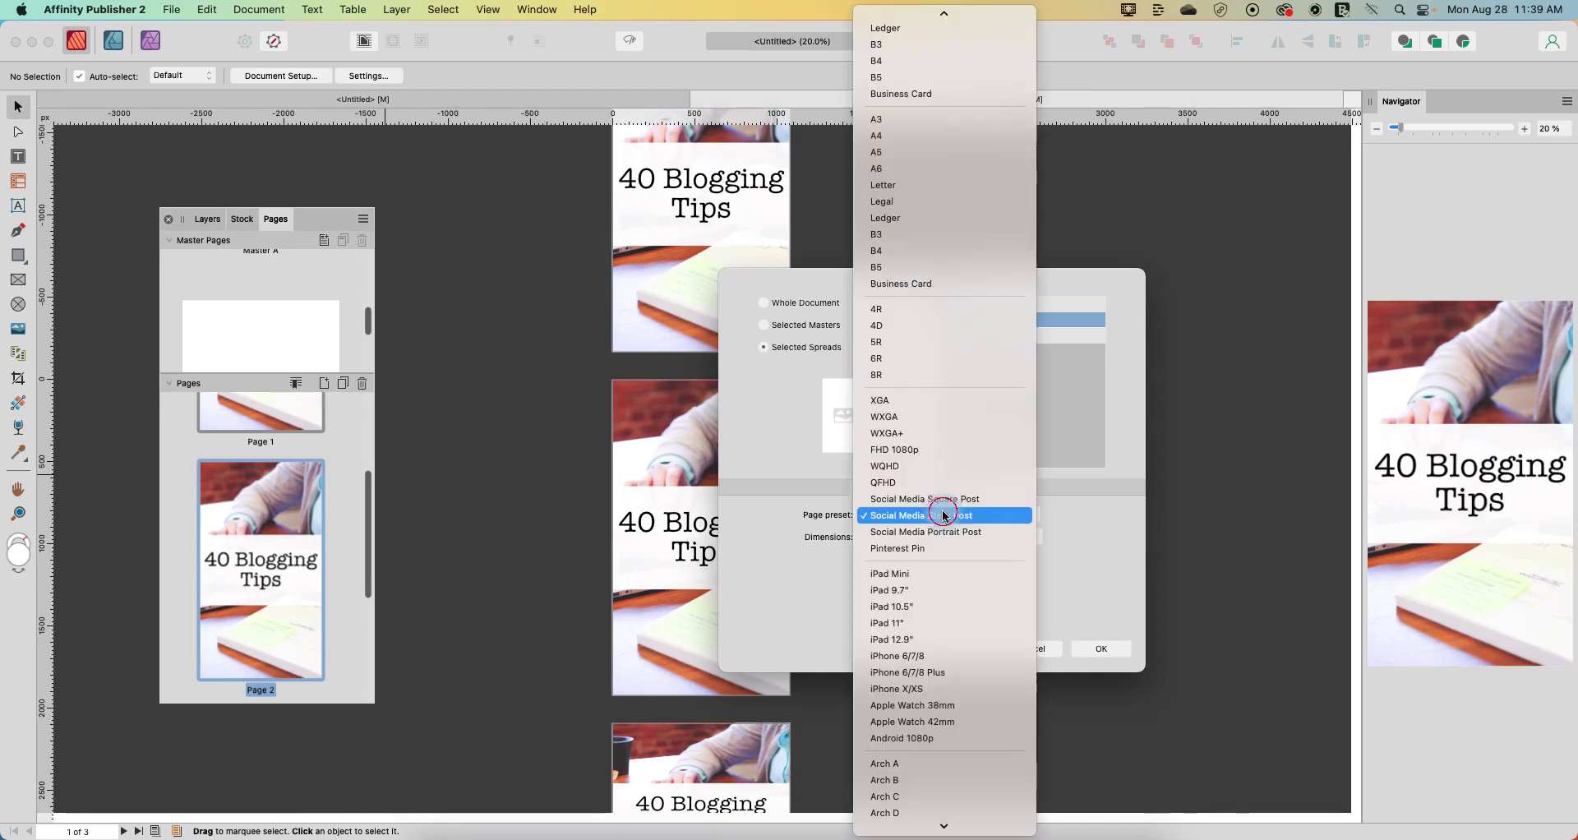
pyautogui.click(899, 549)
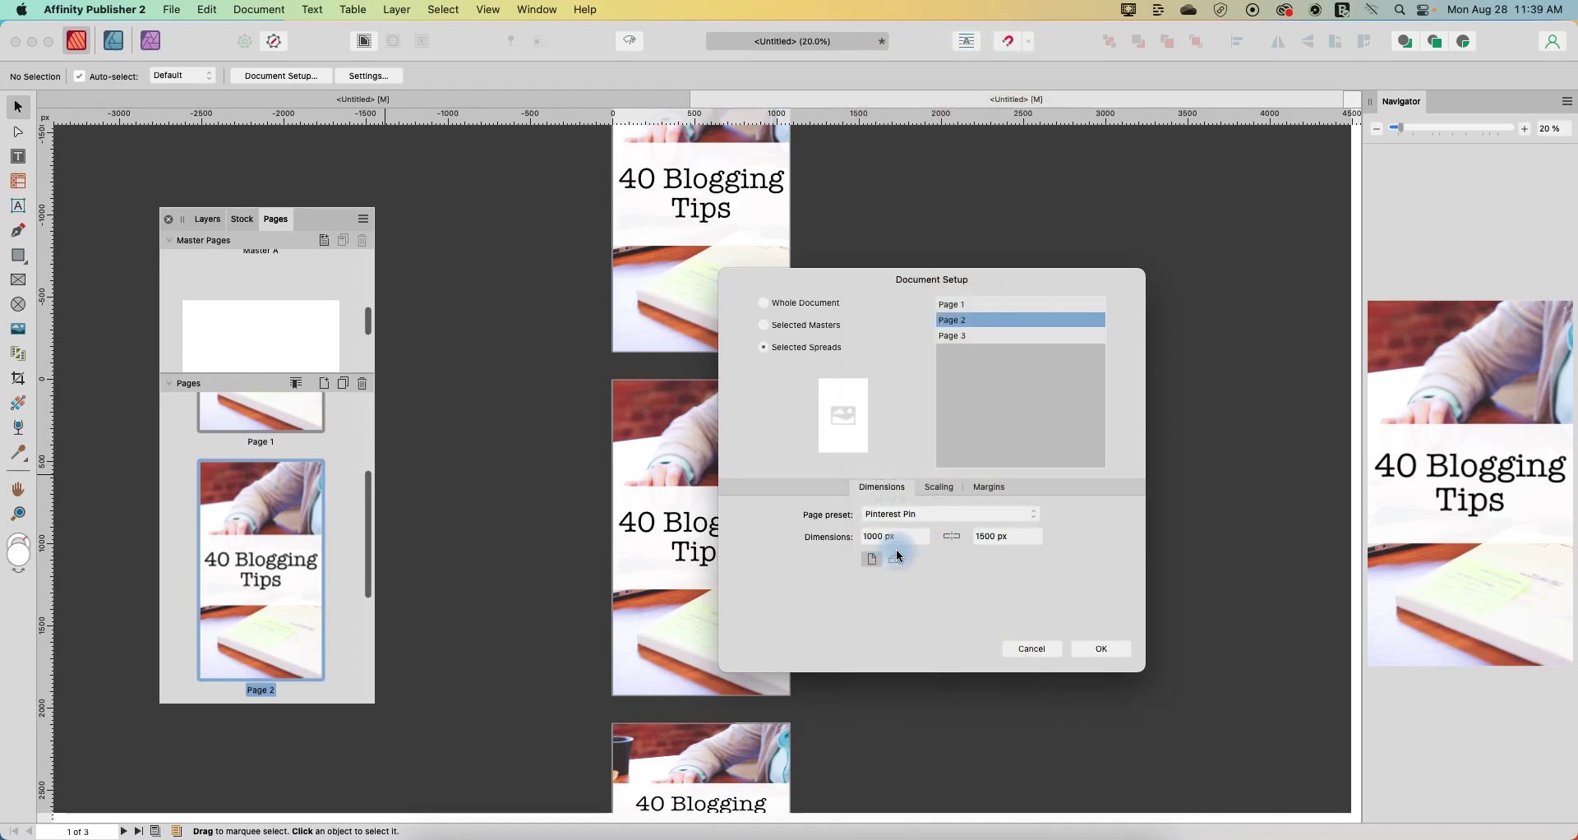
pyautogui.click(1101, 649)
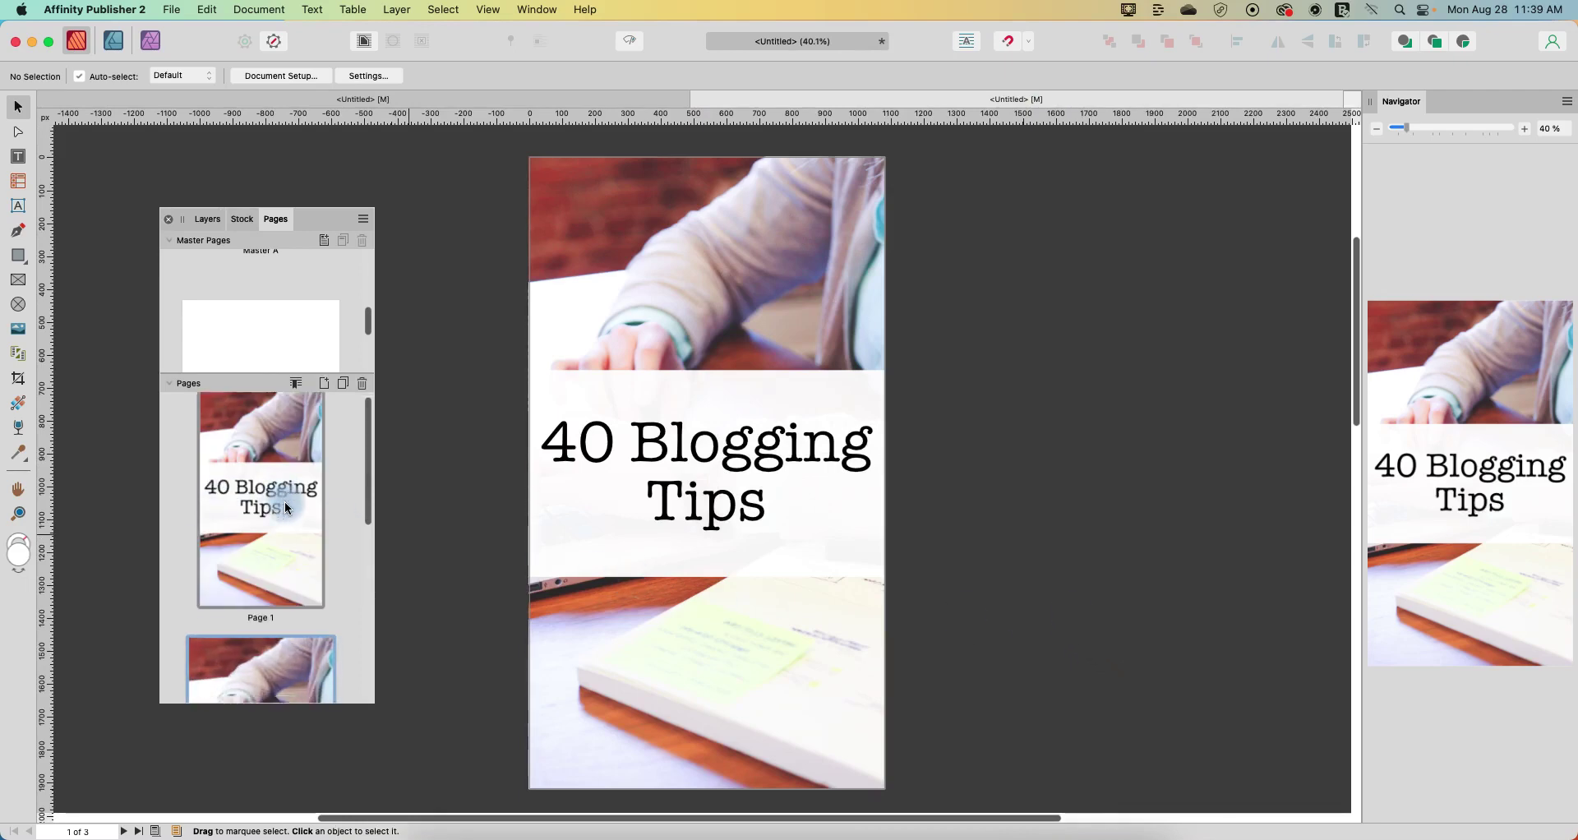
pyautogui.scroll(-3, 285, 501)
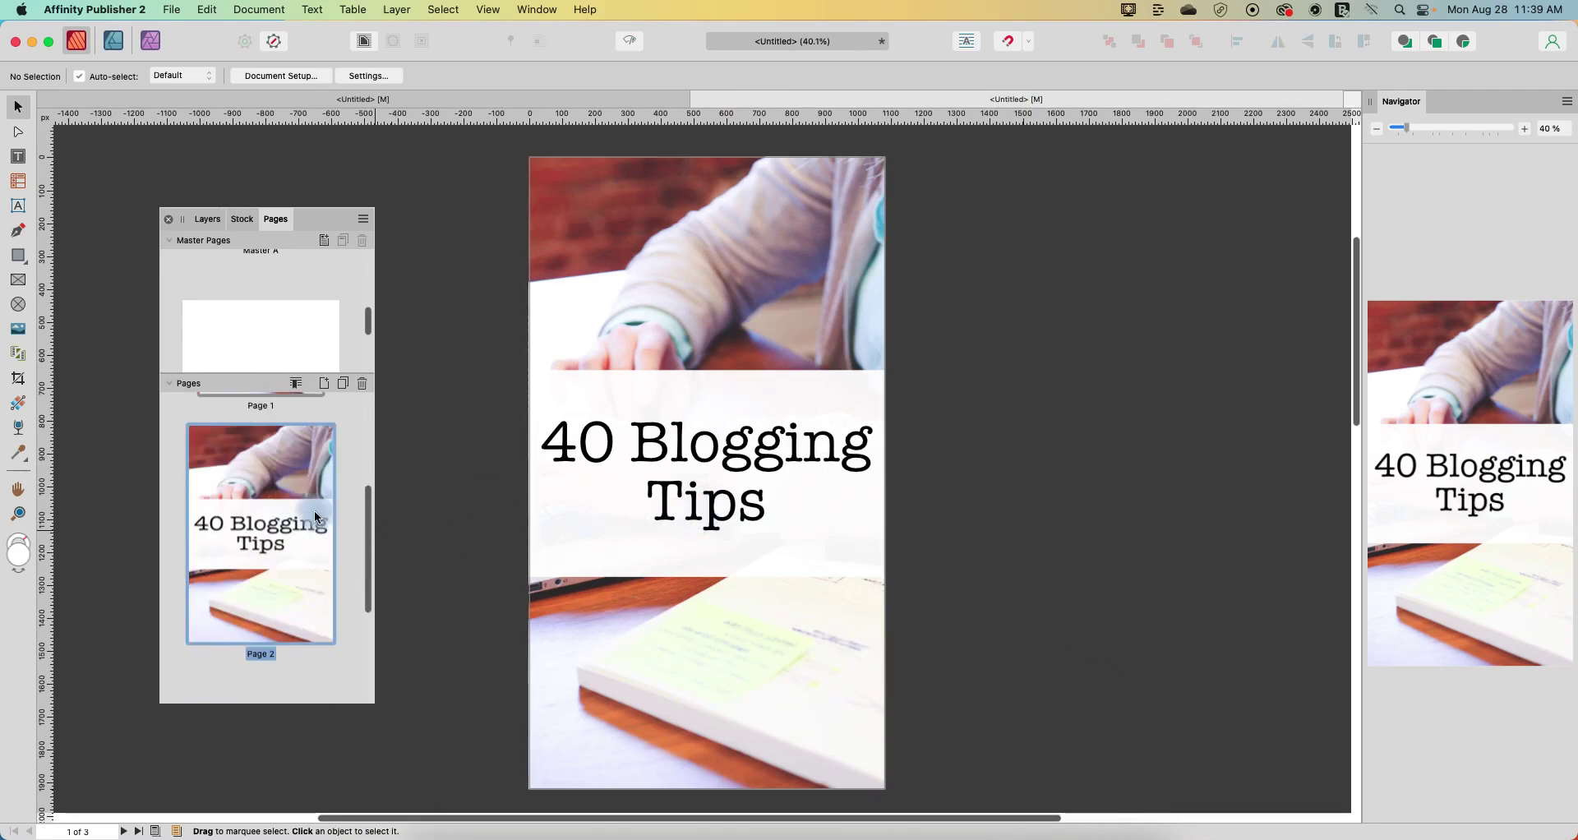
# On Page 2, narrow the background photo from the right and slide it right so the mug shows.
pyautogui.doubleClick(318, 516)
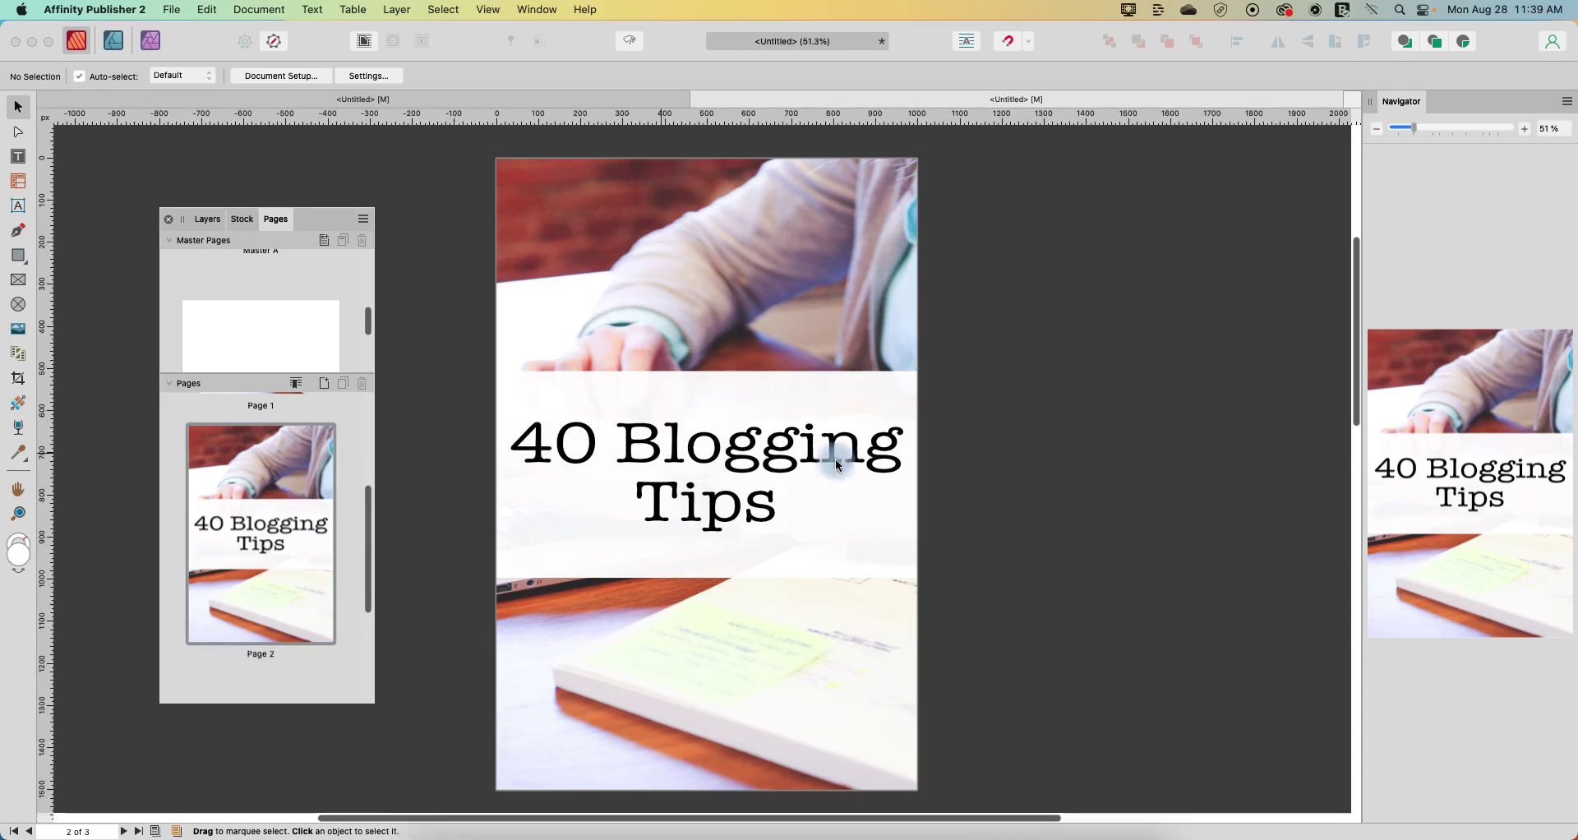
pyautogui.click(770, 326)
pyautogui.moveTo(1242, 486); pyautogui.dragTo(1088, 483)
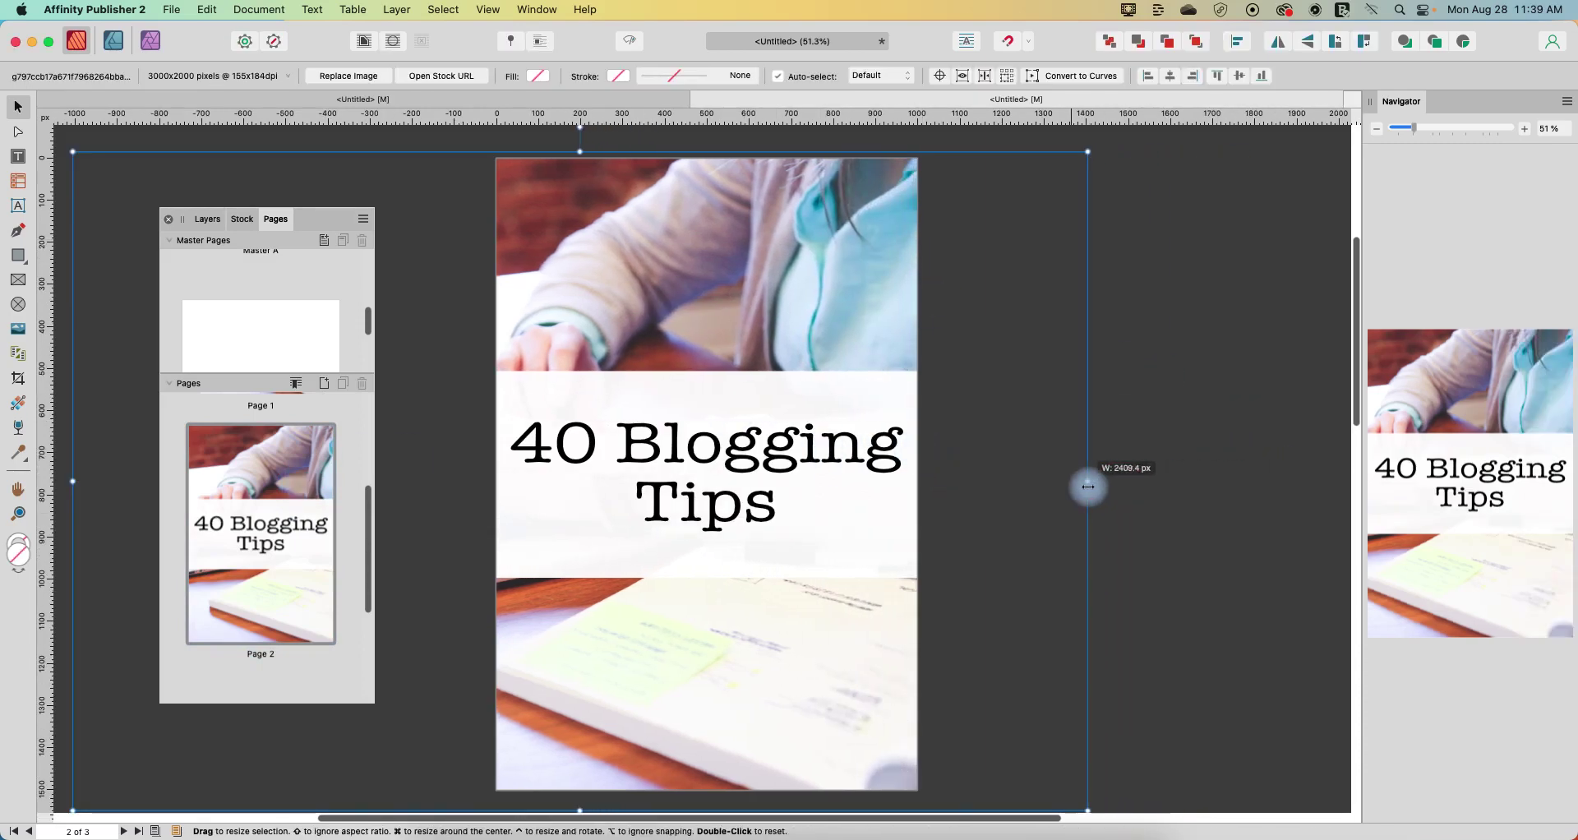
pyautogui.moveTo(763, 293); pyautogui.dragTo(900, 292)
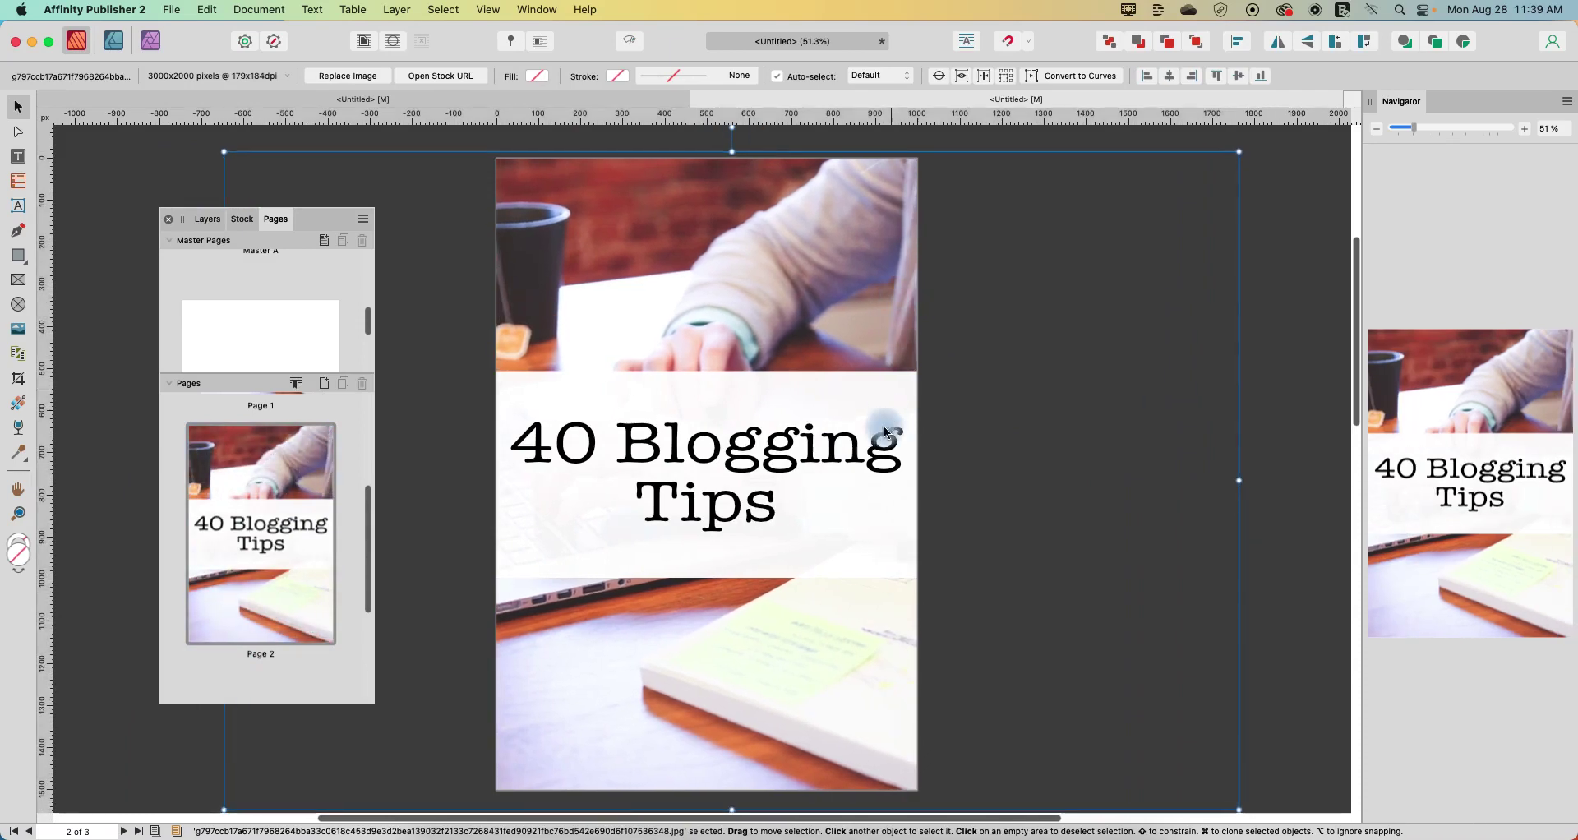